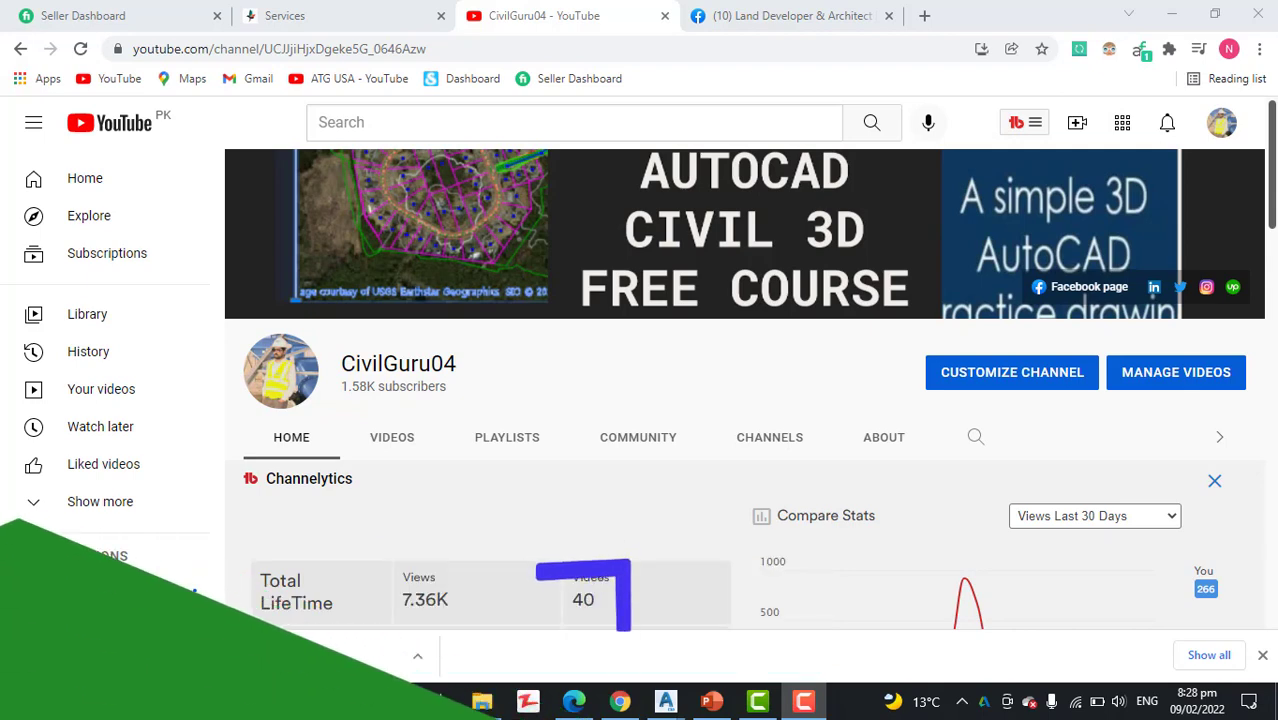
# Scroll through the channel's Facebook business page, then minimise Chrome to reveal the desktop.
pyautogui.click(742, 18)
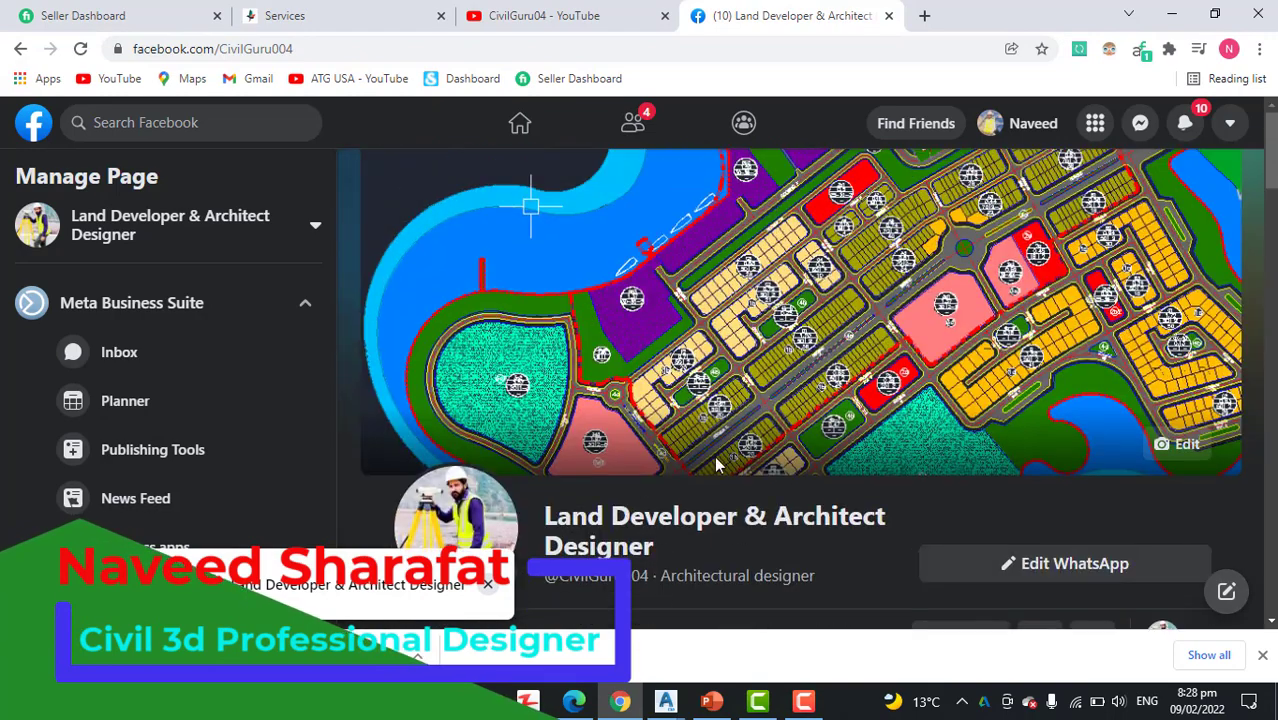
pyautogui.scroll(-3, 726, 468)
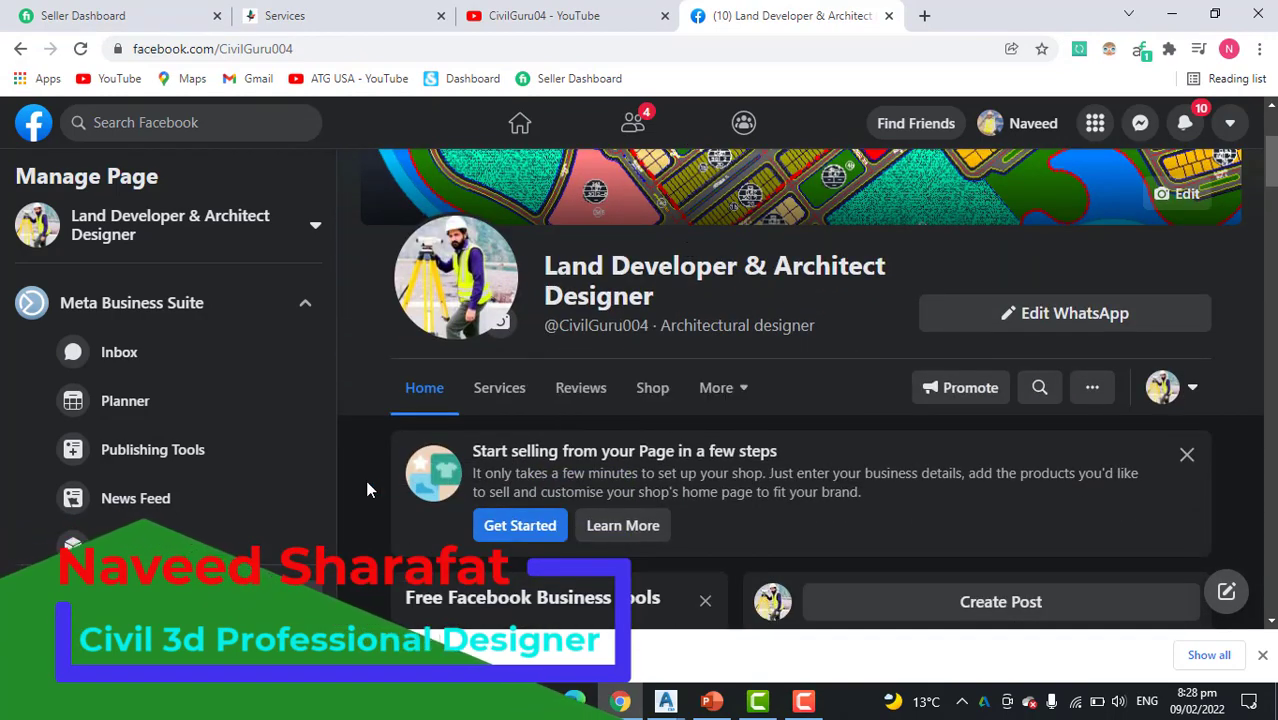
pyautogui.click(1174, 14)
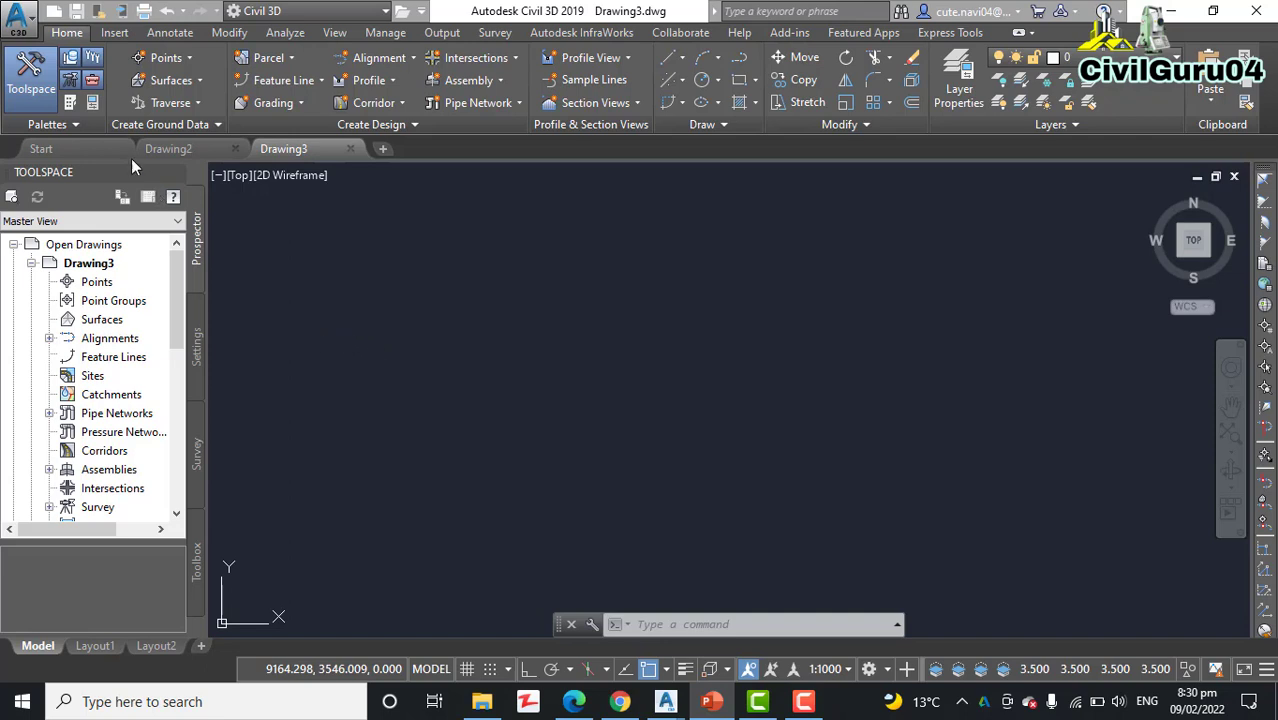
# Open Labeling Surfaces.dwg from Recent Documents and dismiss the Previous Version AEC Objects warning.
pyautogui.click(19, 32)
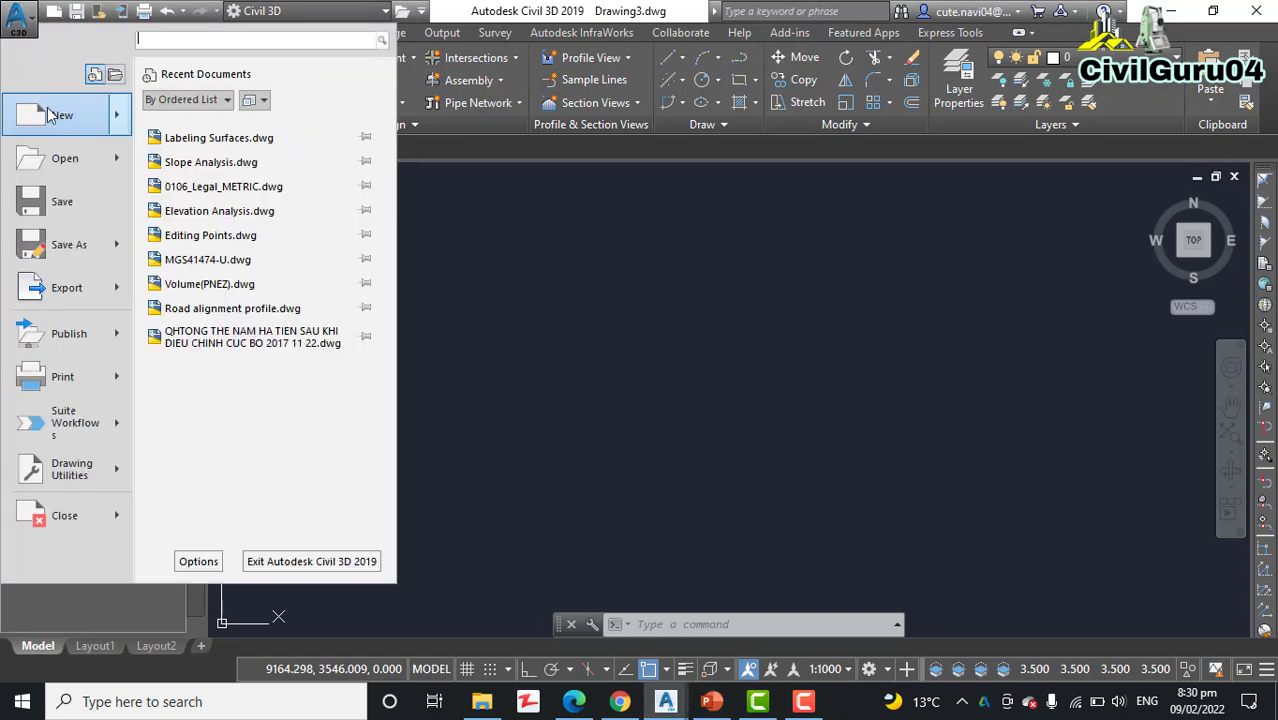
pyautogui.click(200, 140)
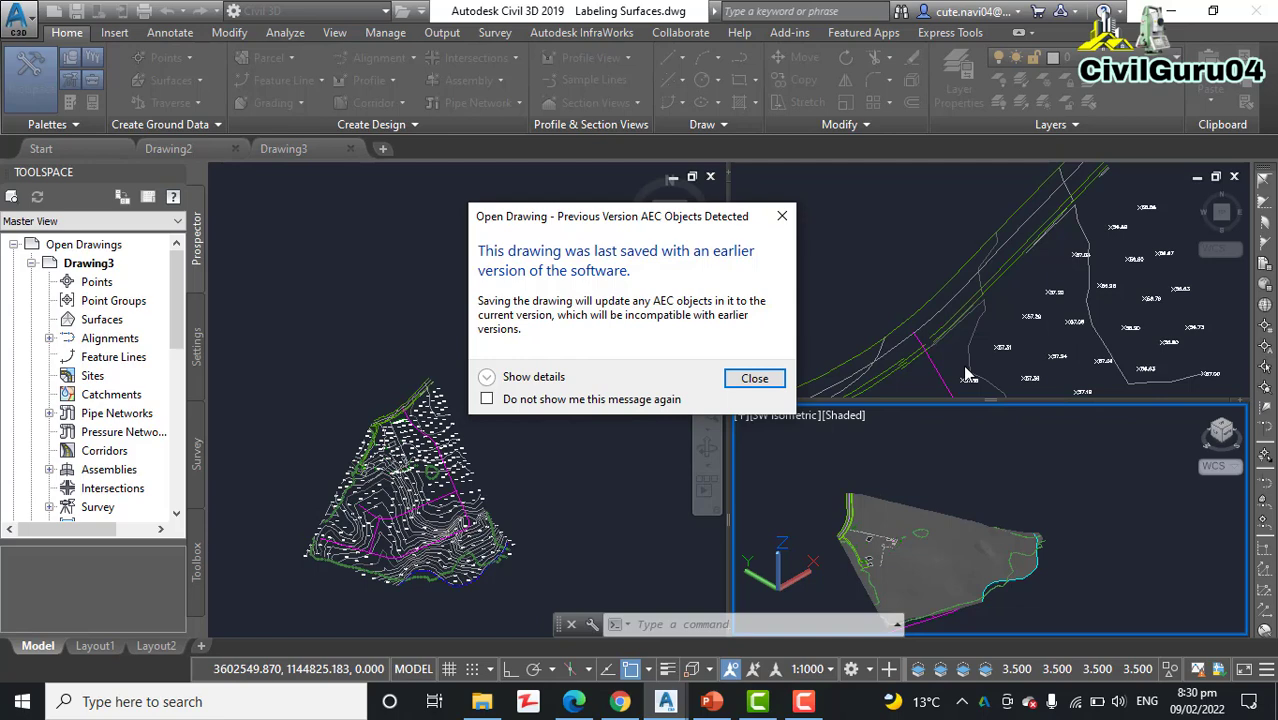
pyautogui.click(782, 216)
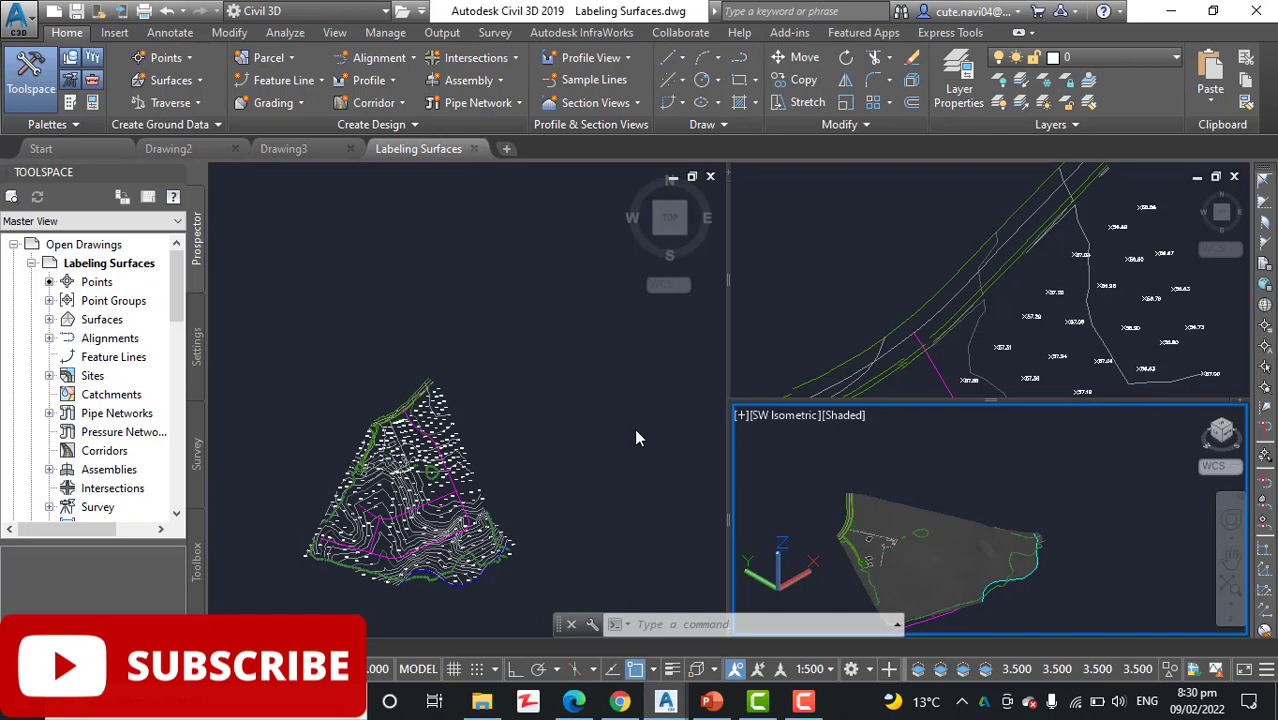
# Select the EG surface in the top-right plan viewport and open Add Surface Labels.
pyautogui.click(873, 222)
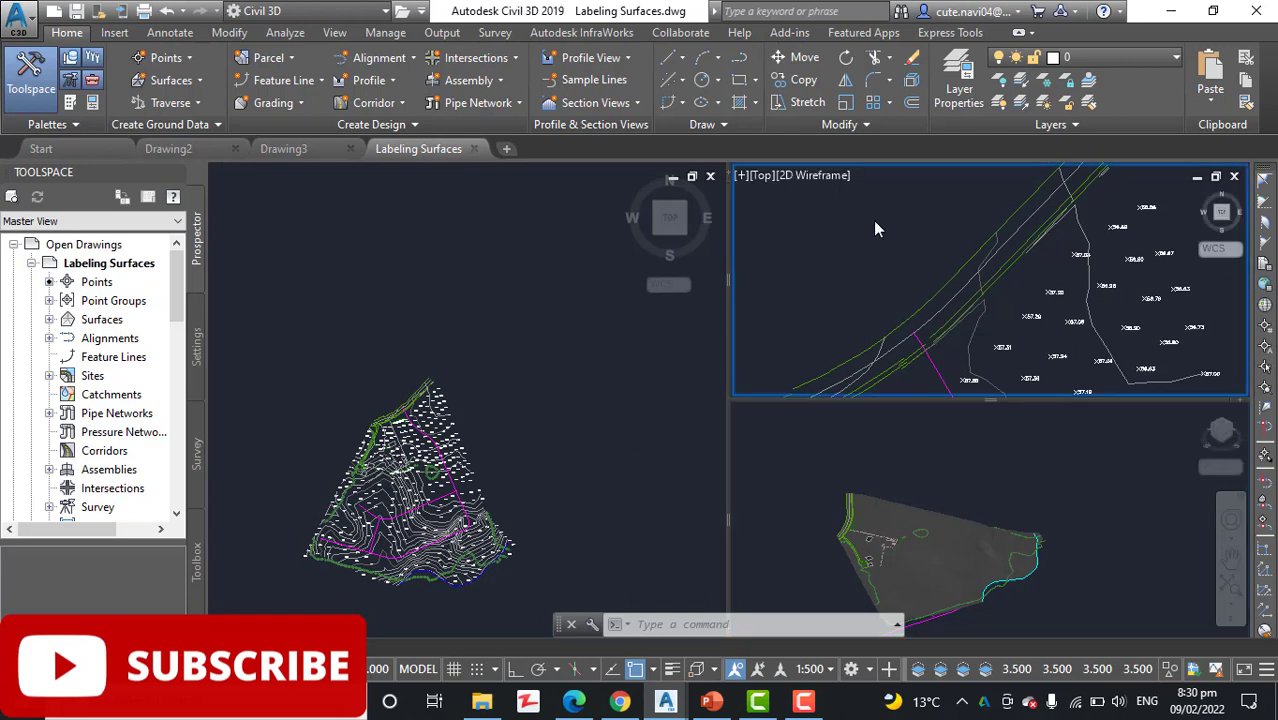
pyautogui.click(984, 320)
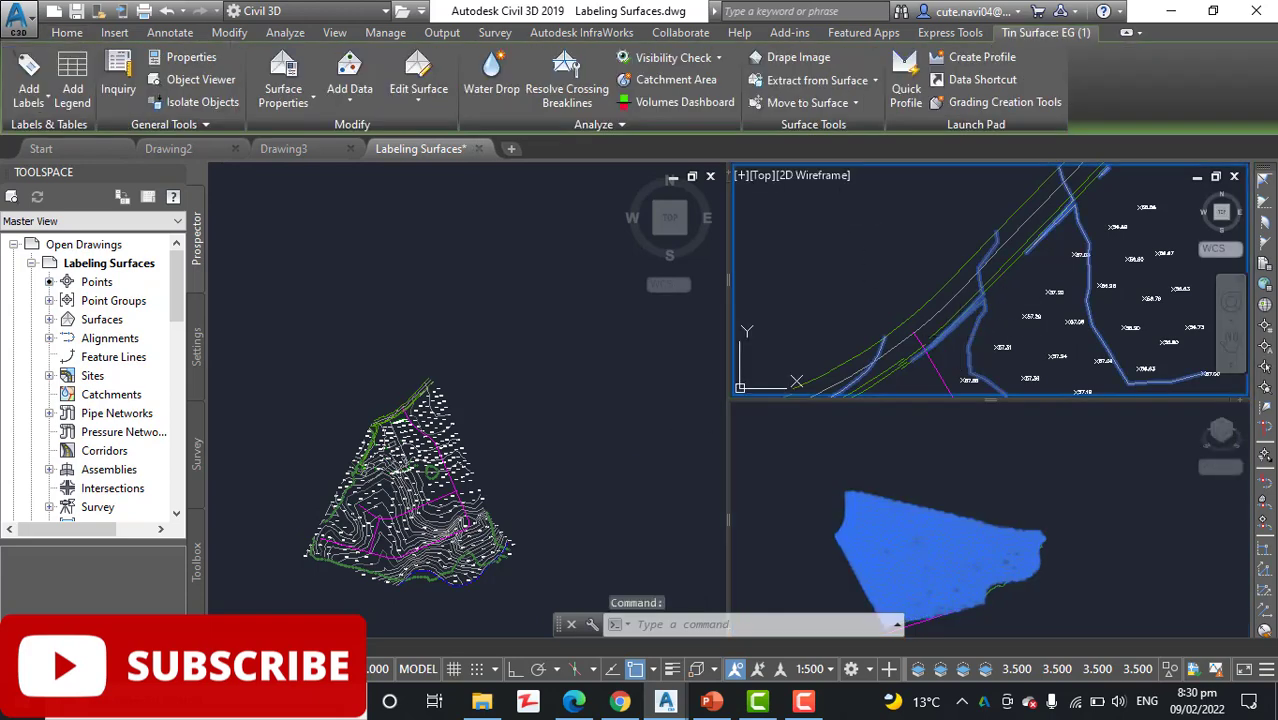
pyautogui.click(33, 100)
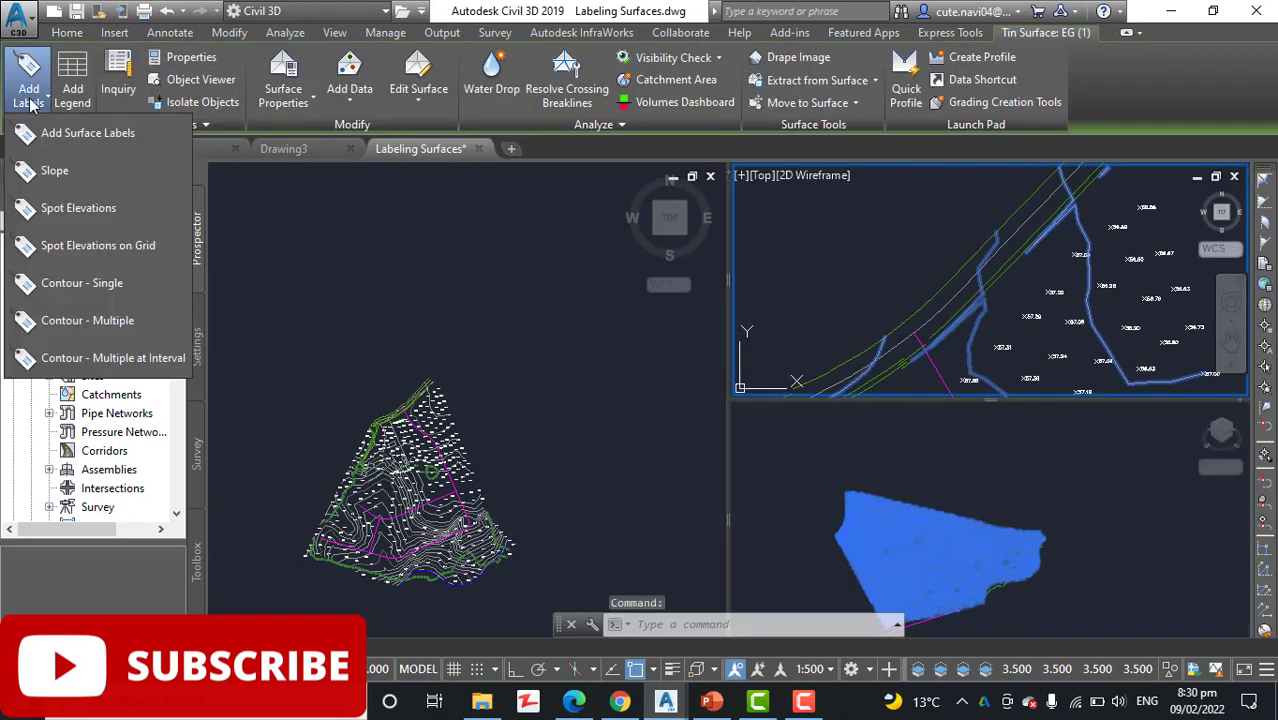
pyautogui.click(88, 136)
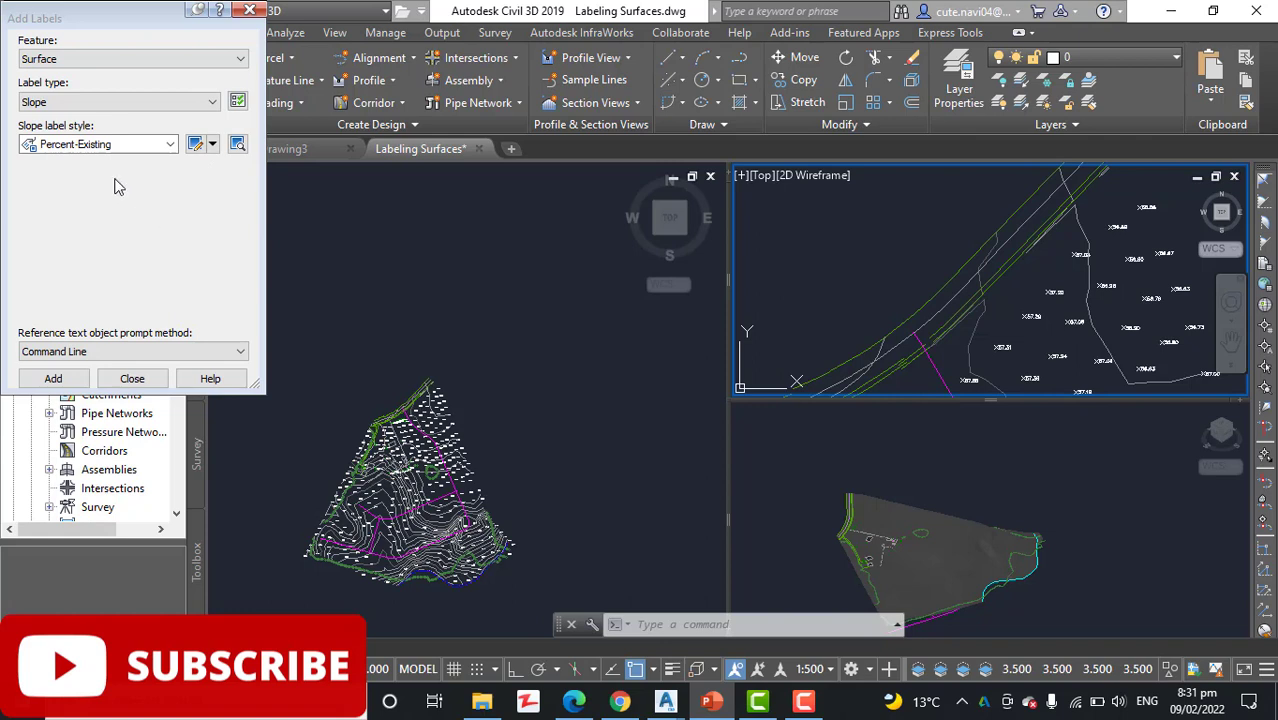
# Set the label type to Spot Elevation with Elevation Only-Existing style and start adding labels.
pyautogui.click(92, 105)
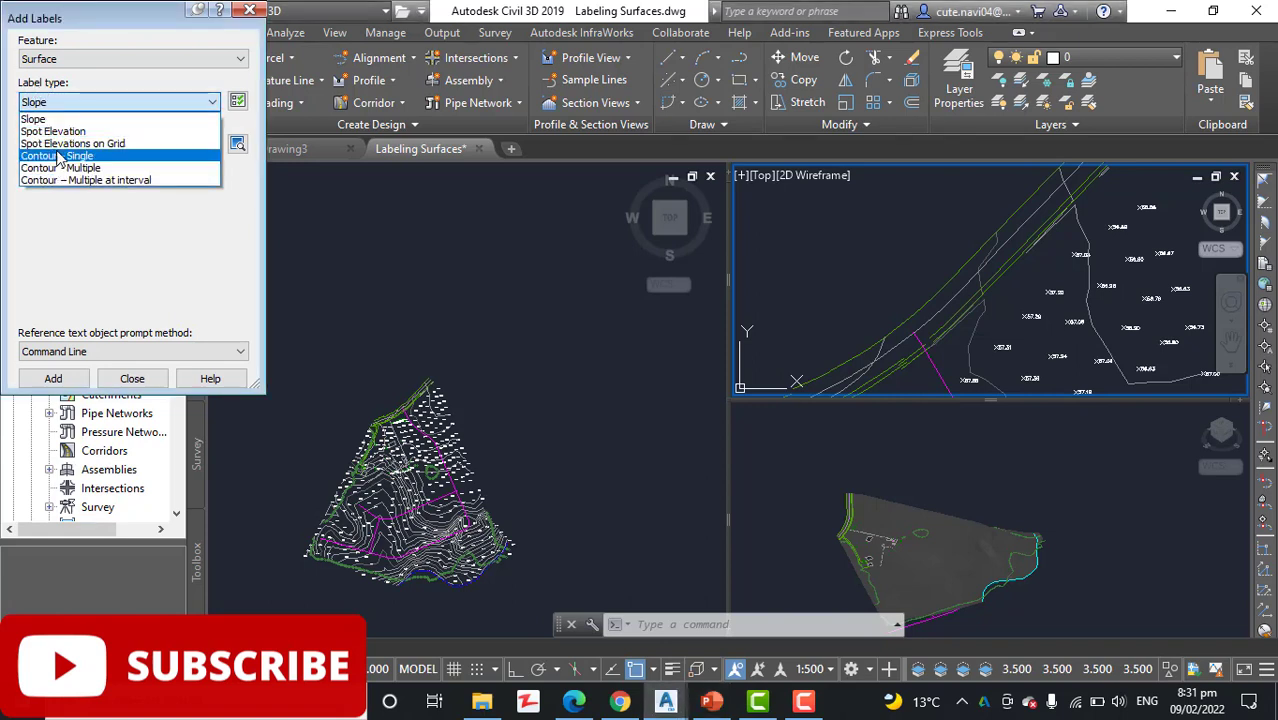
pyautogui.click(70, 133)
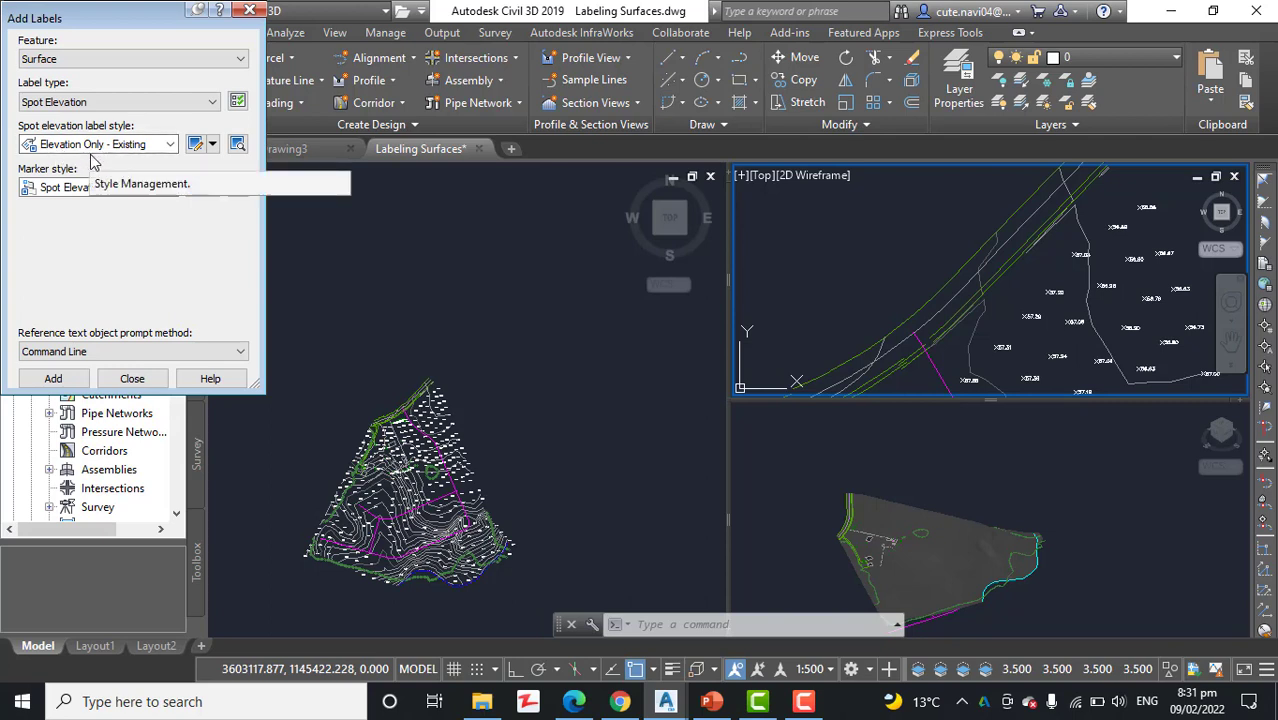
pyautogui.click(55, 379)
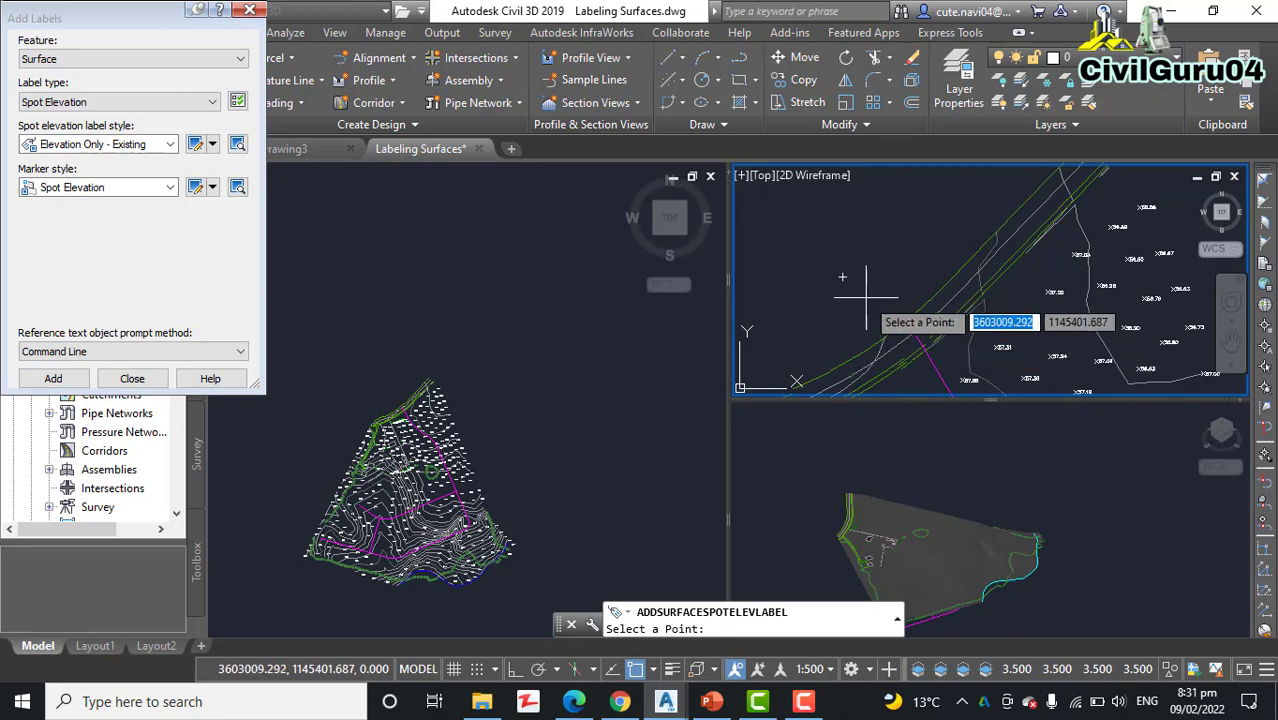
# Zoom in and place a 57.85 spot elevation label at the line endpoint.
pyautogui.moveTo(872, 288); pyautogui.dragTo(856, 232, button='middle')
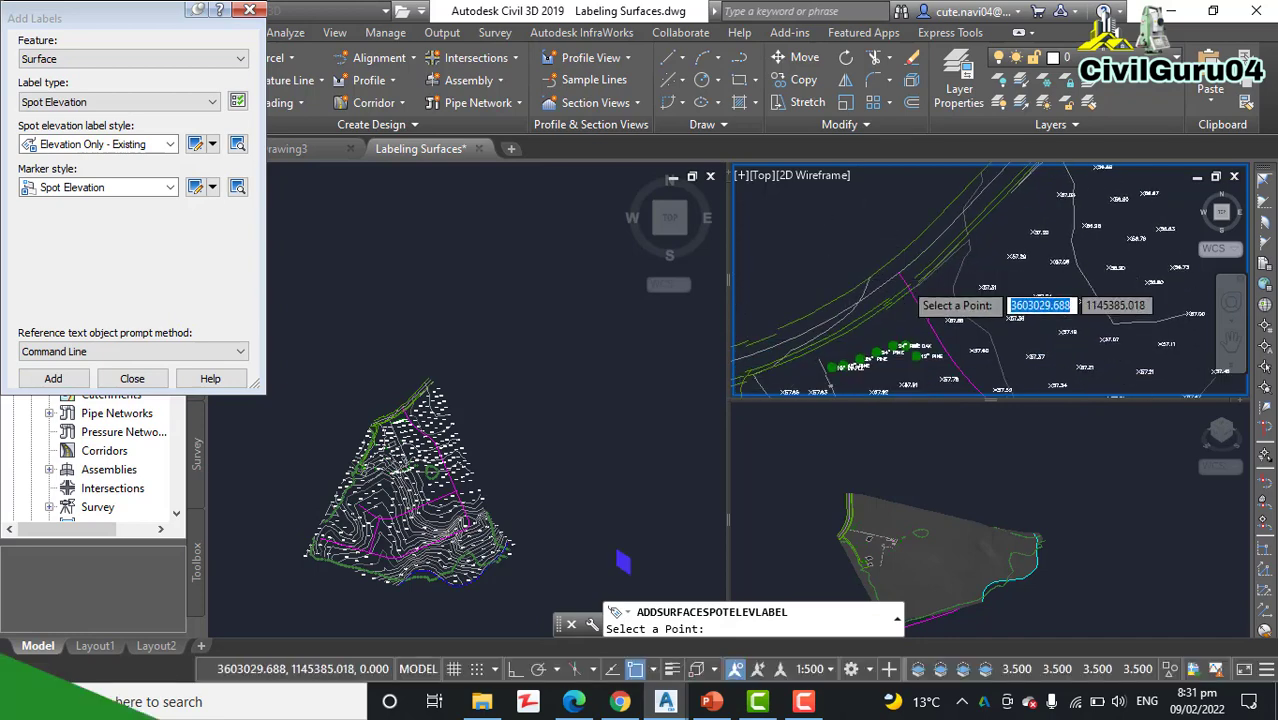
pyautogui.scroll(2, 905, 288)
pyautogui.scroll(2, 905, 340)
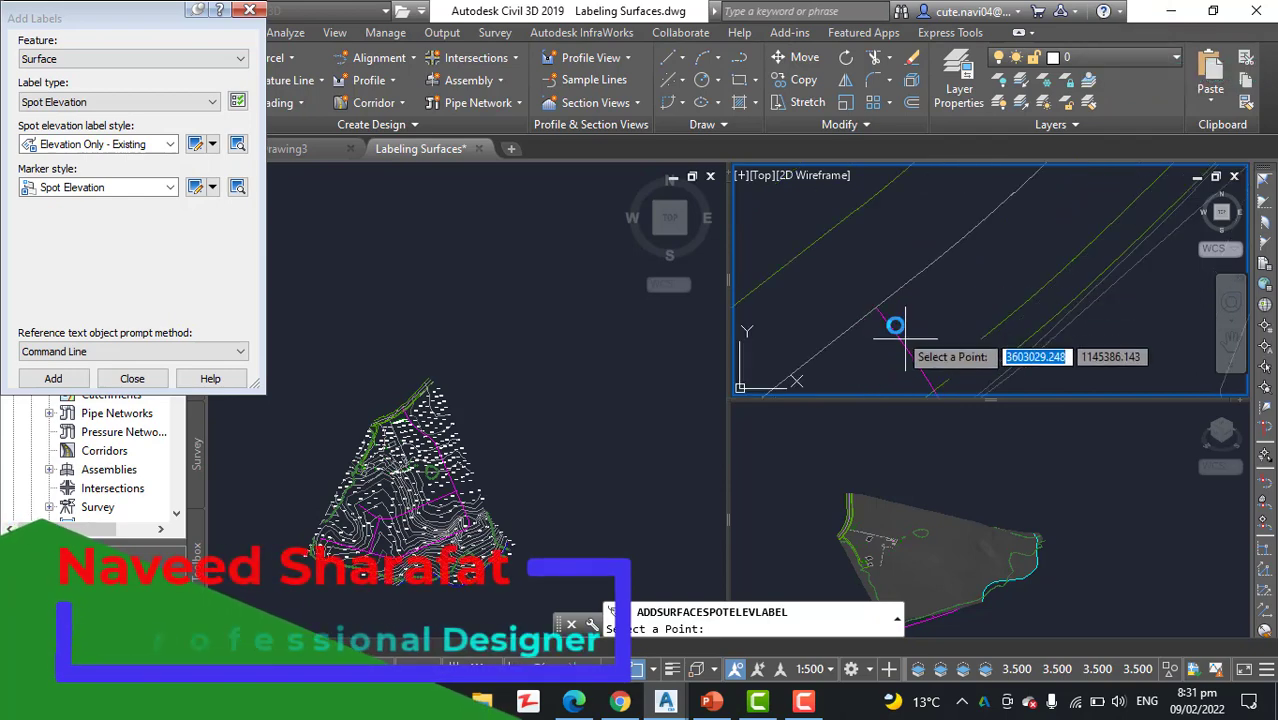
pyautogui.scroll(2, 900, 335)
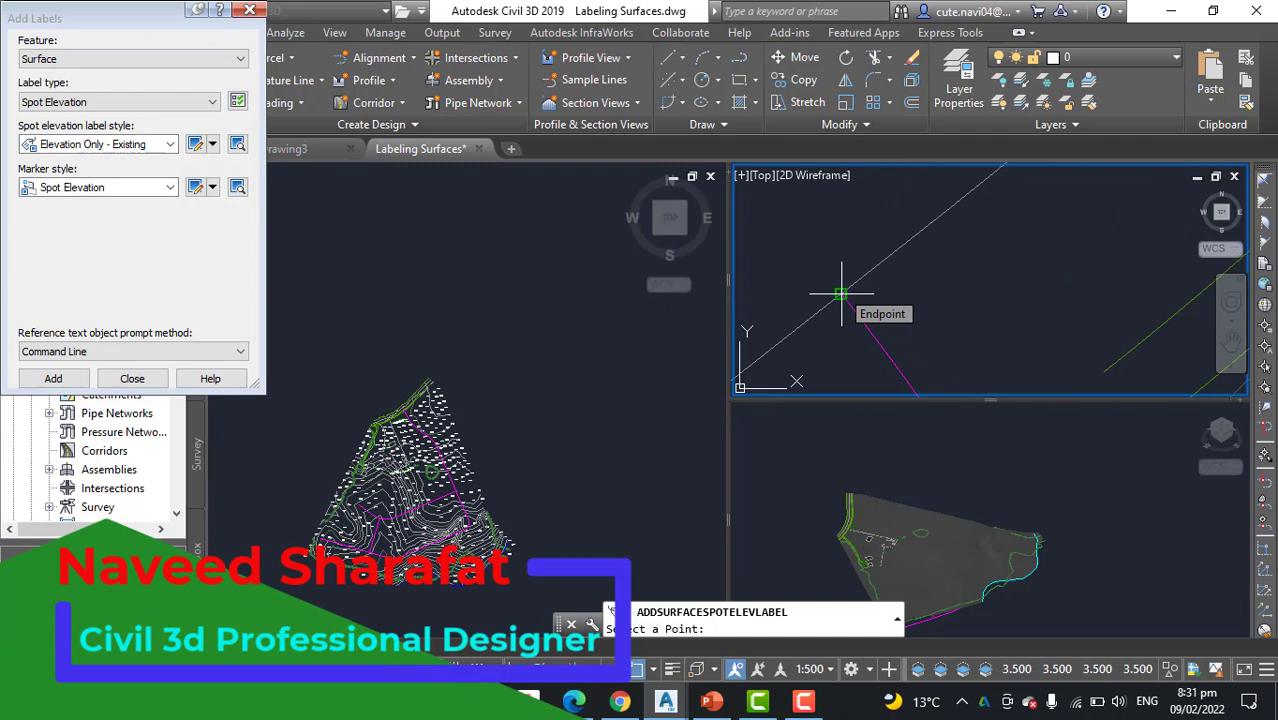
pyautogui.click(841, 294)
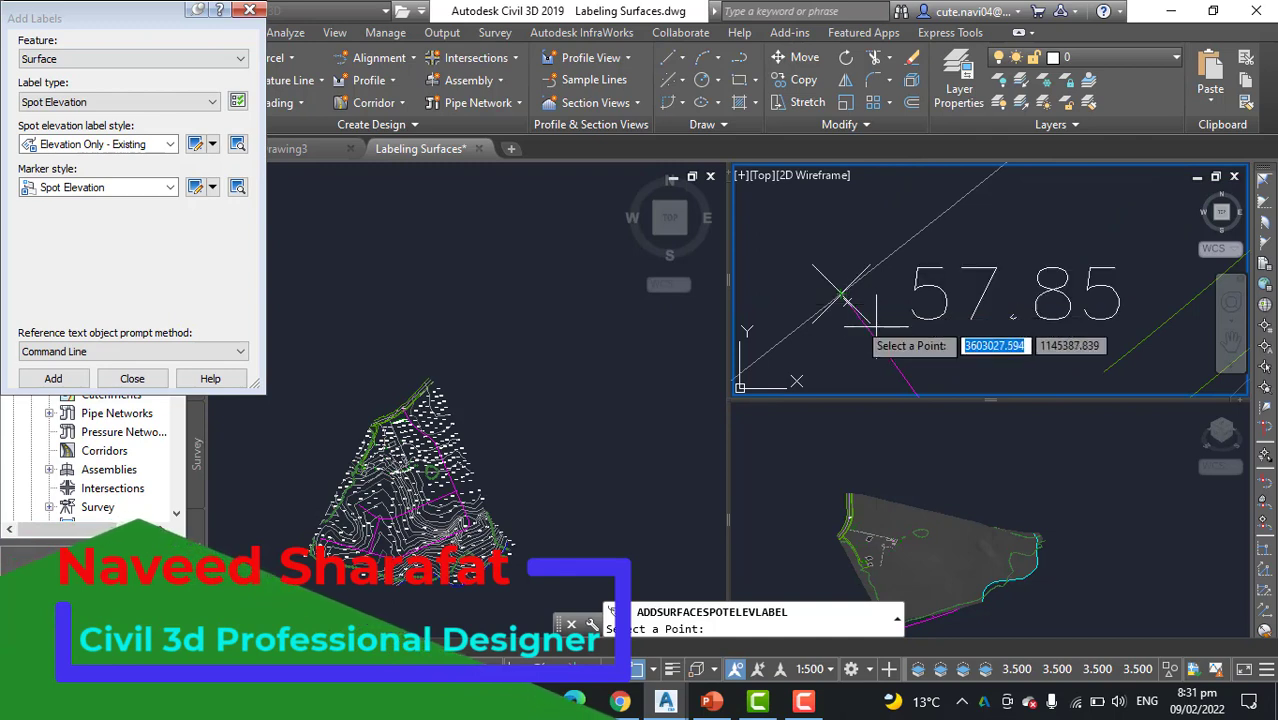
pyautogui.scroll(-2, 880, 310)
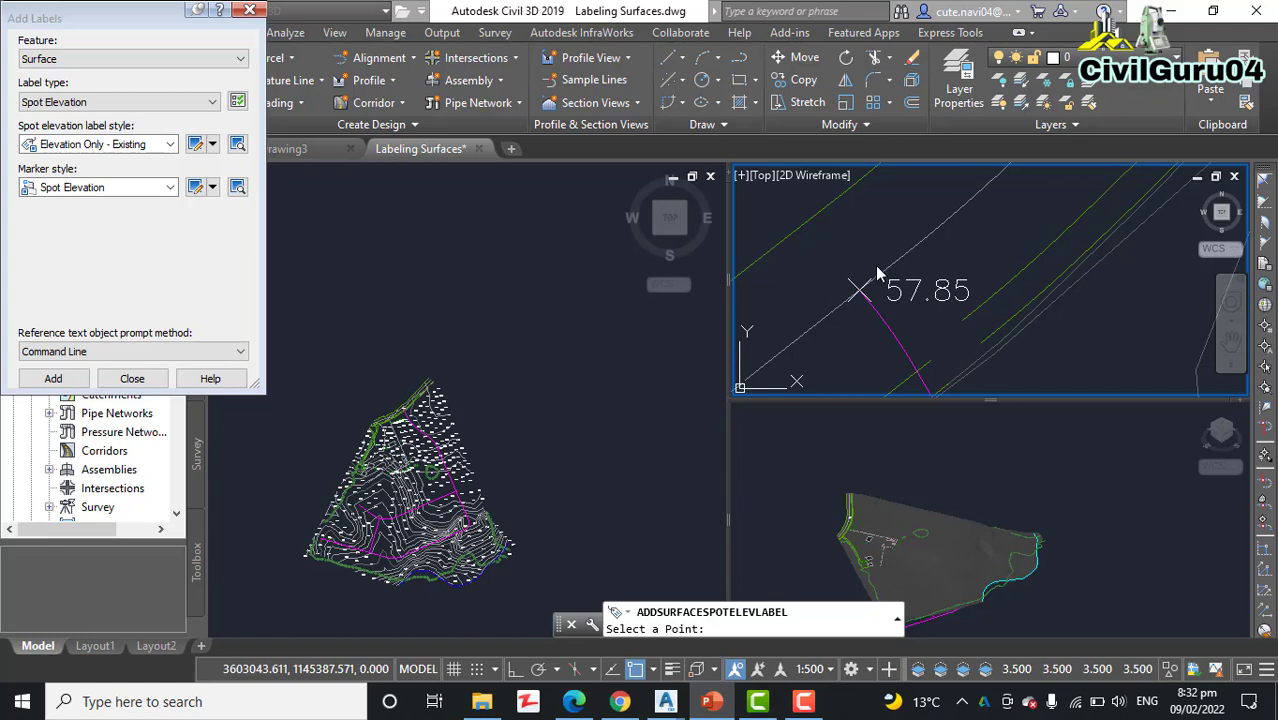
pyautogui.scroll(-4, 885, 288)
# Zoom and pan the plan view to frame the surface contours and their spot elevations.
pyautogui.scroll(3, 893, 278)
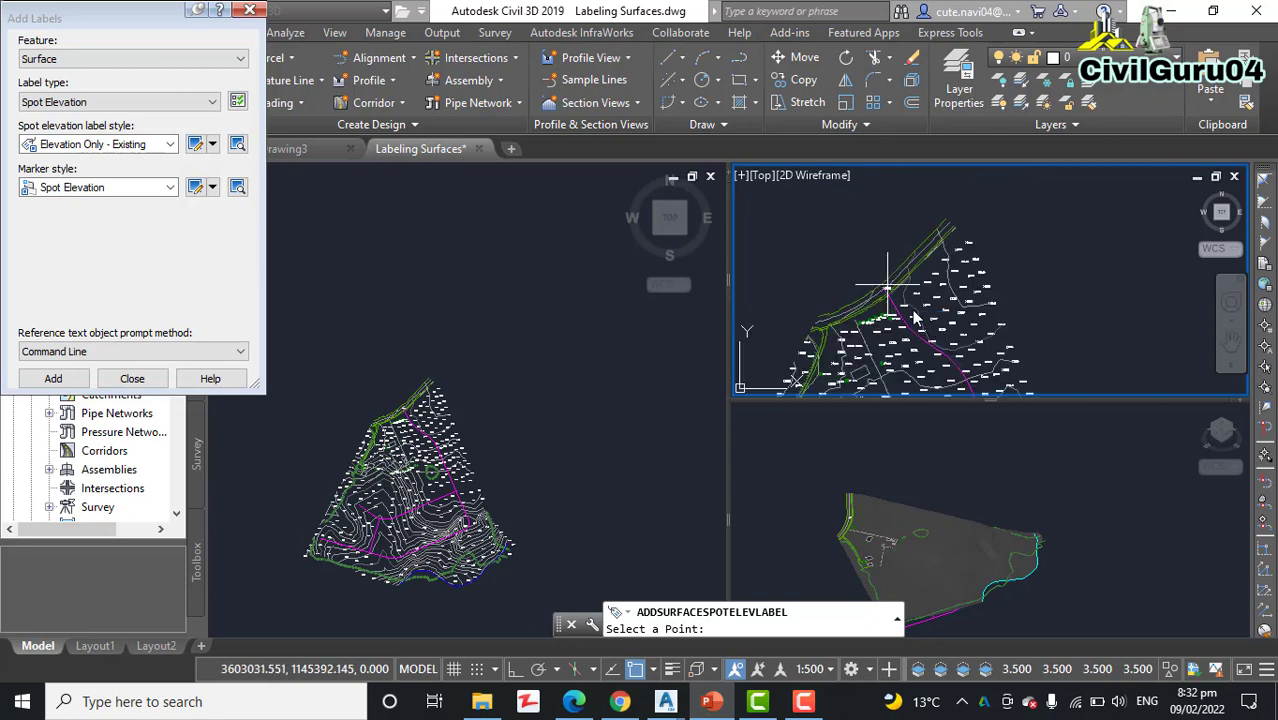
pyautogui.scroll(1, 855, 228)
pyautogui.scroll(-5, 895, 255)
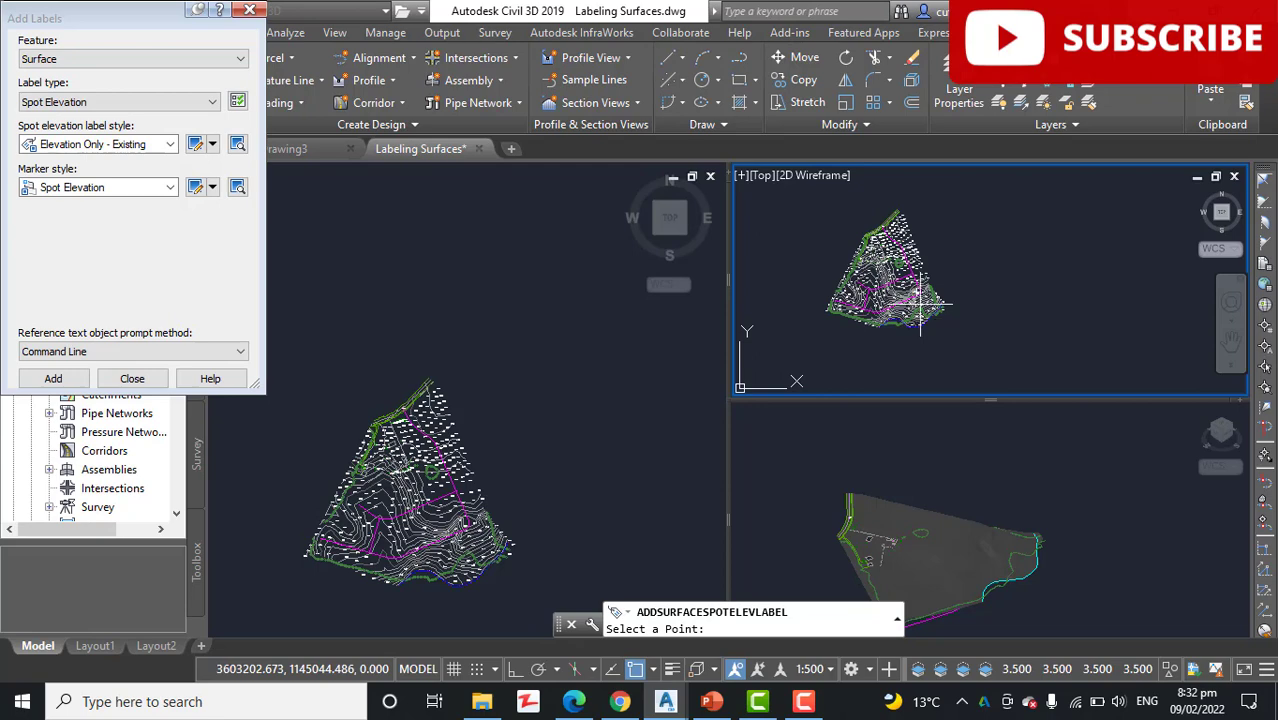
pyautogui.scroll(5, 920, 315)
pyautogui.scroll(-2, 948, 286)
pyautogui.moveTo(948, 286); pyautogui.dragTo(958, 231, button='middle')
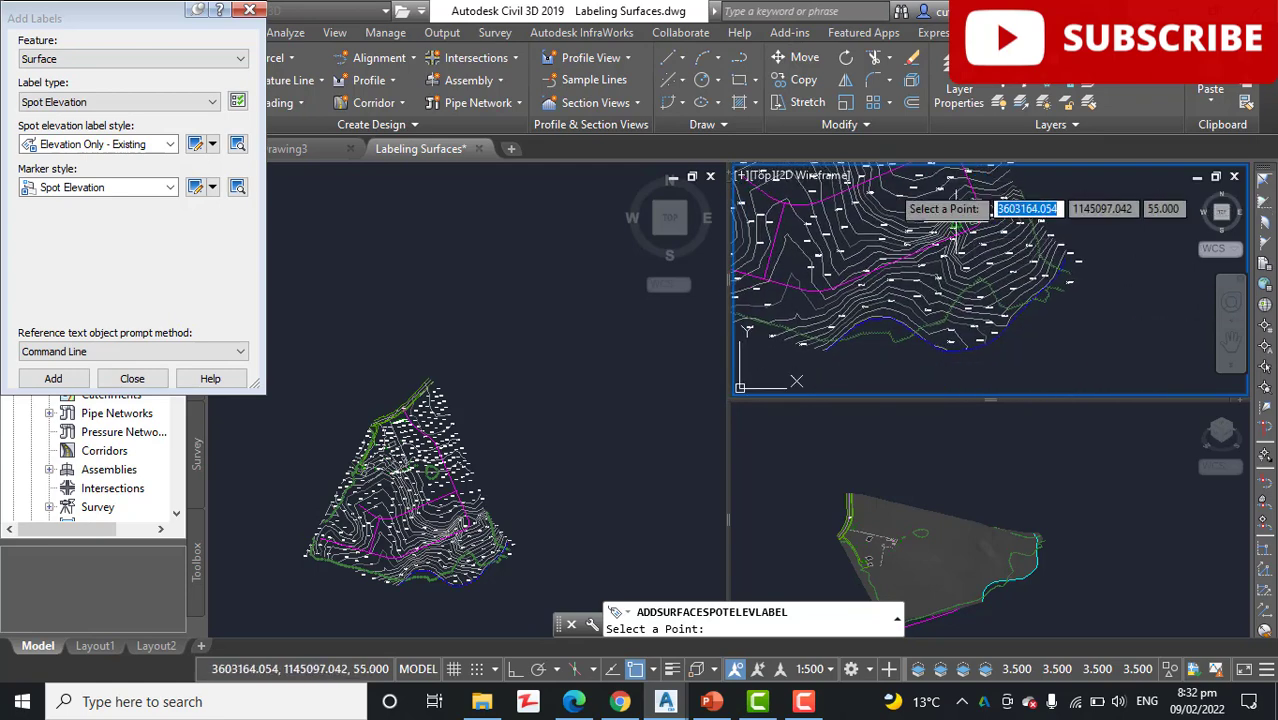
pyautogui.scroll(3, 947, 230)
pyautogui.scroll(3, 947, 232)
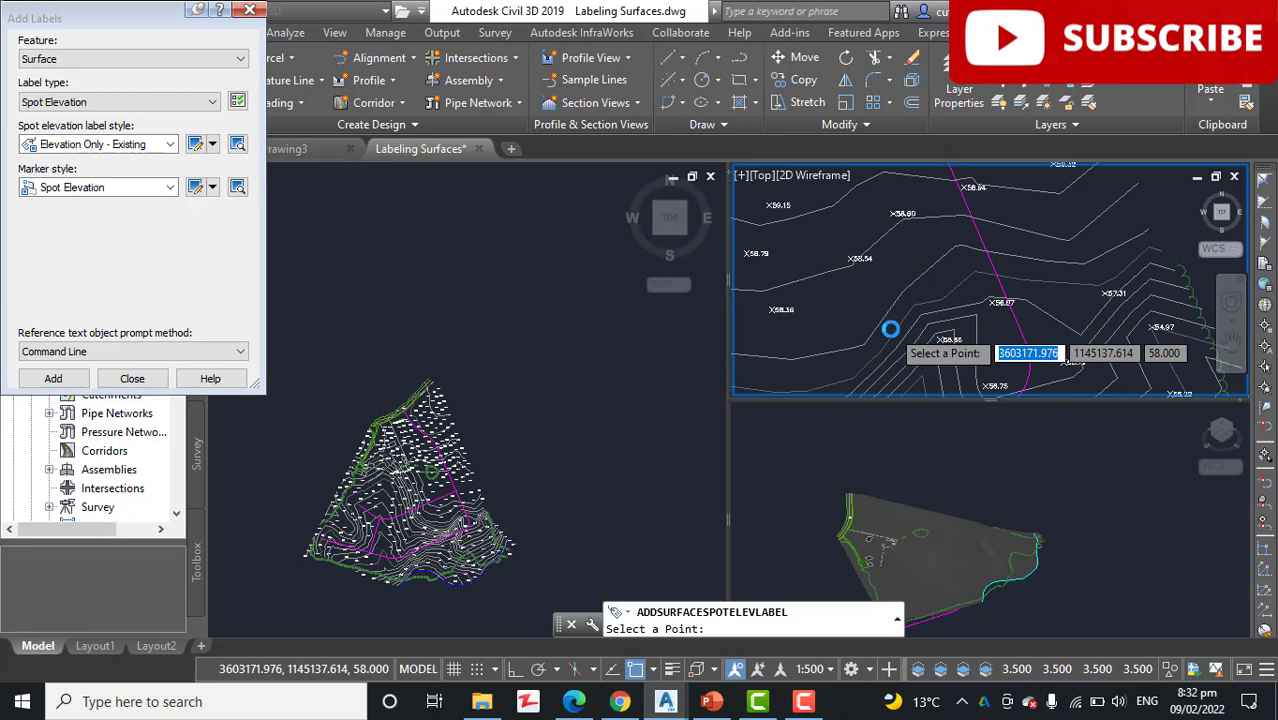
pyautogui.scroll(-3, 895, 318)
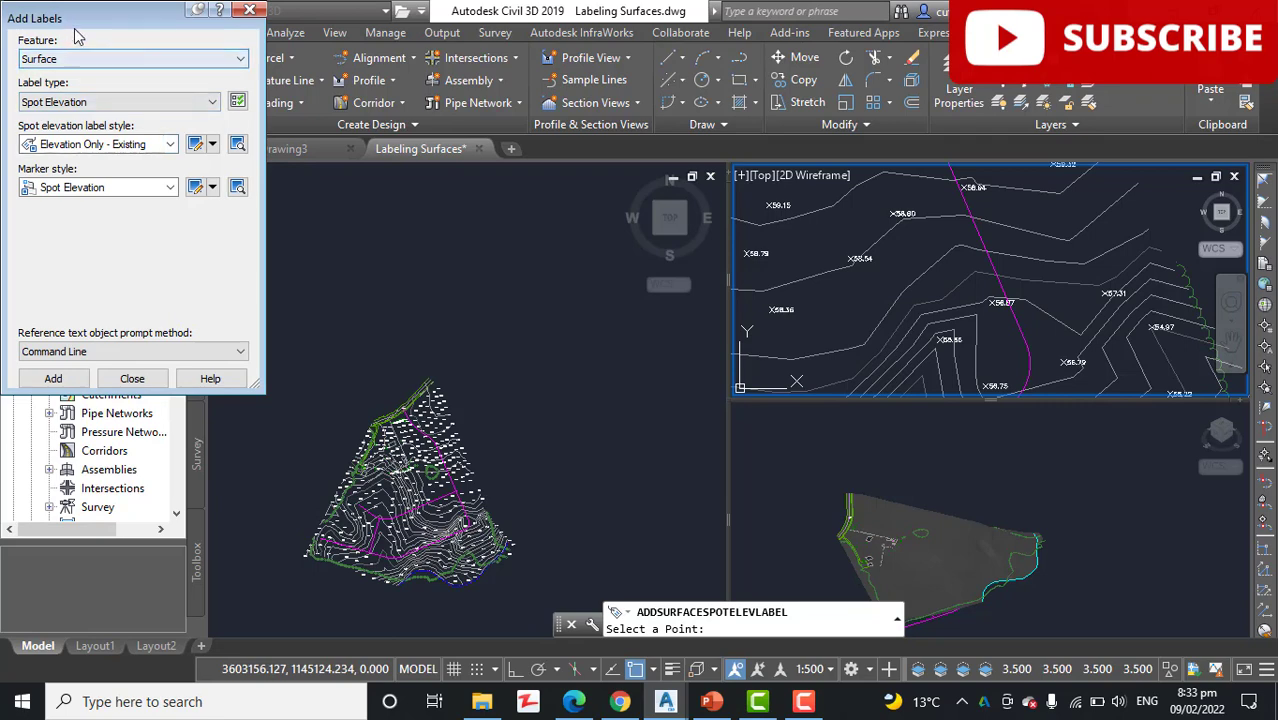
# Set the label type to Slope with Percent-Existing style and start adding labels.
pyautogui.click(60, 106)
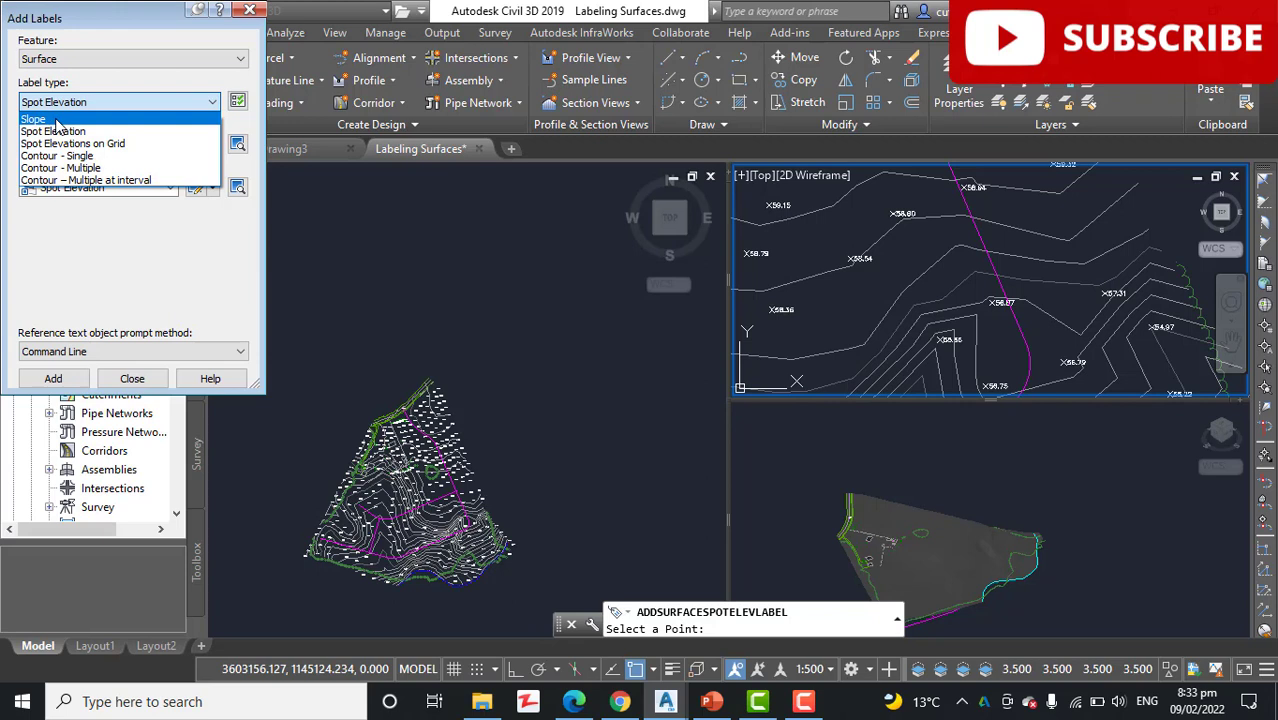
pyautogui.click(60, 120)
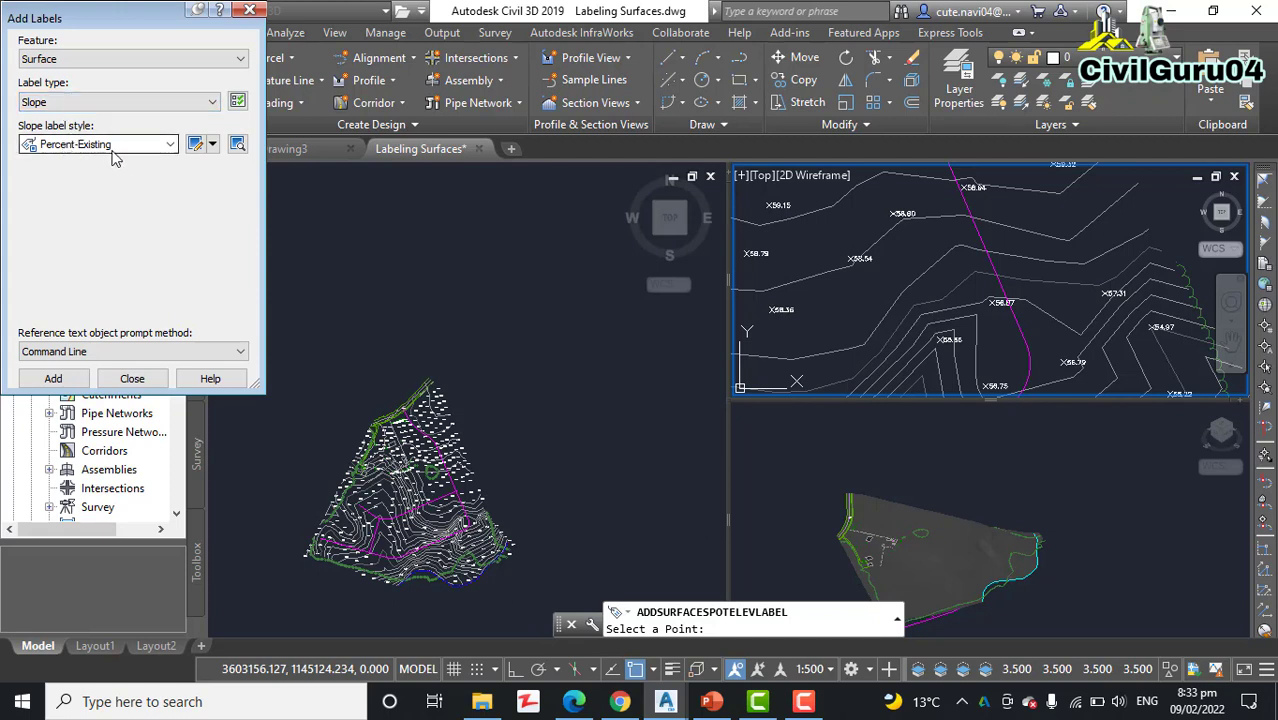
pyautogui.click(52, 379)
# Place a one-point -3.1% slope label among the EG contours and zoom in to check it.
pyautogui.press('Down')
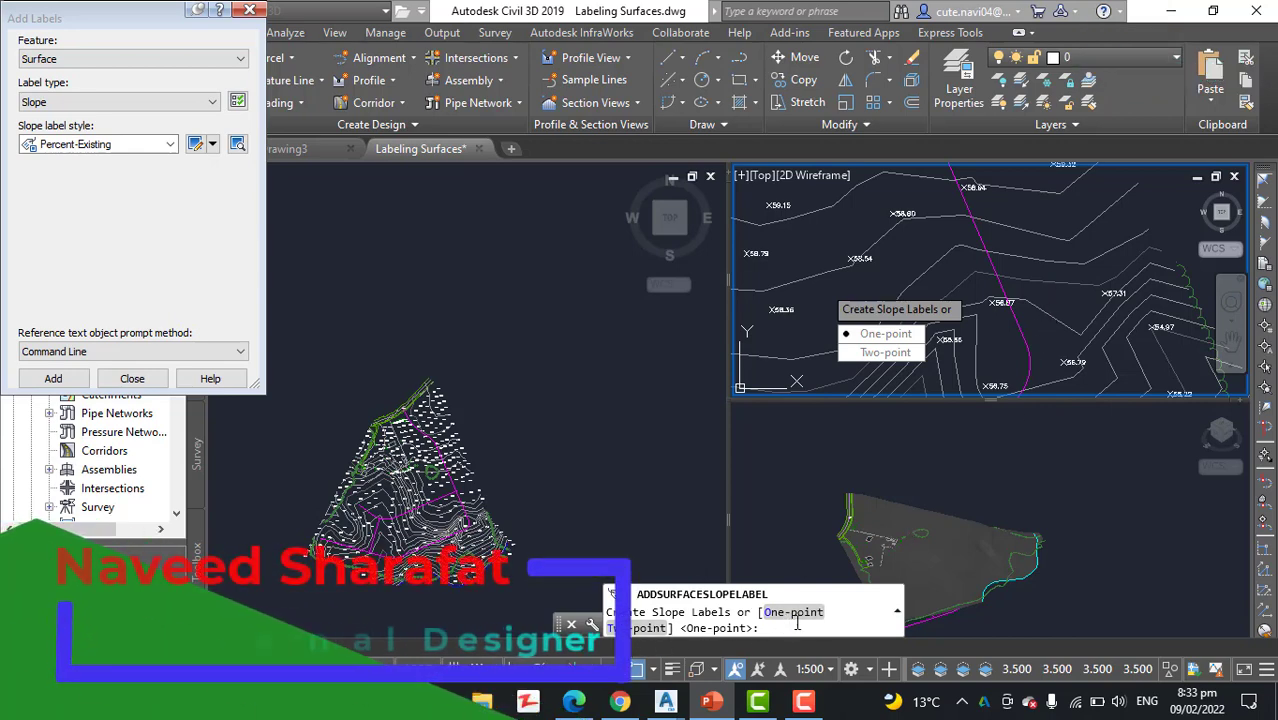
pyautogui.press('Return')
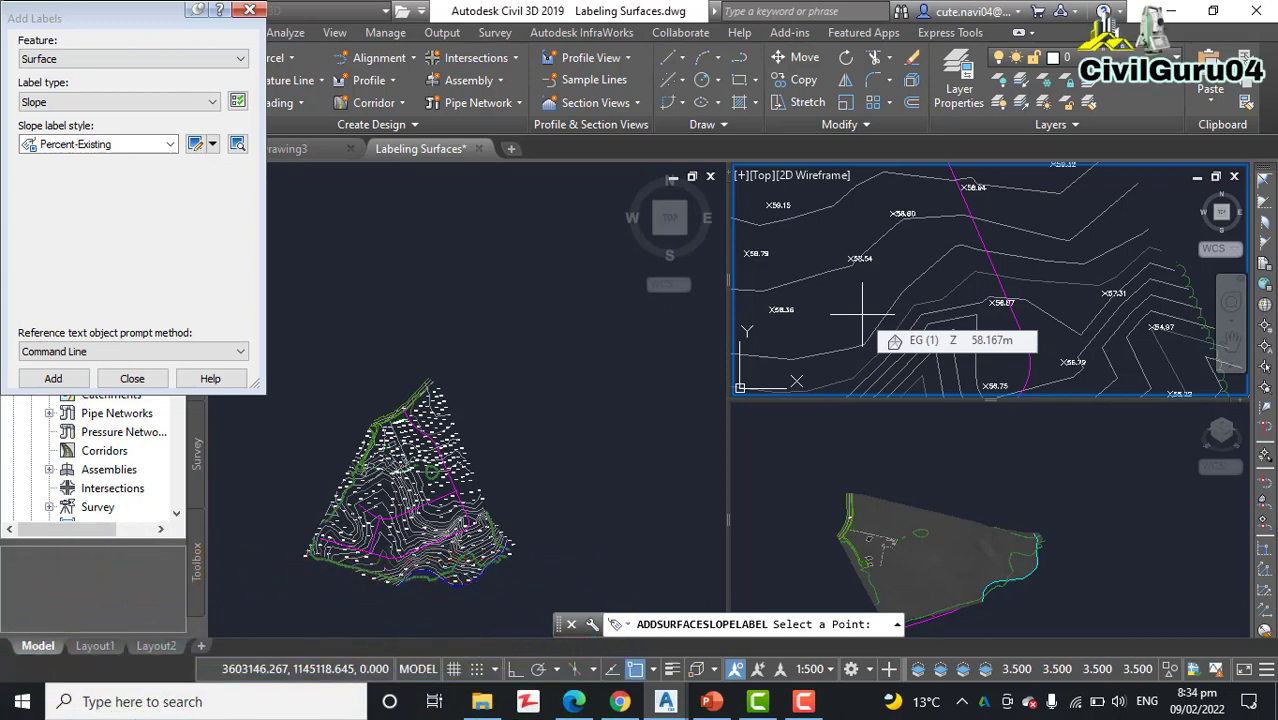
pyautogui.click(862, 315)
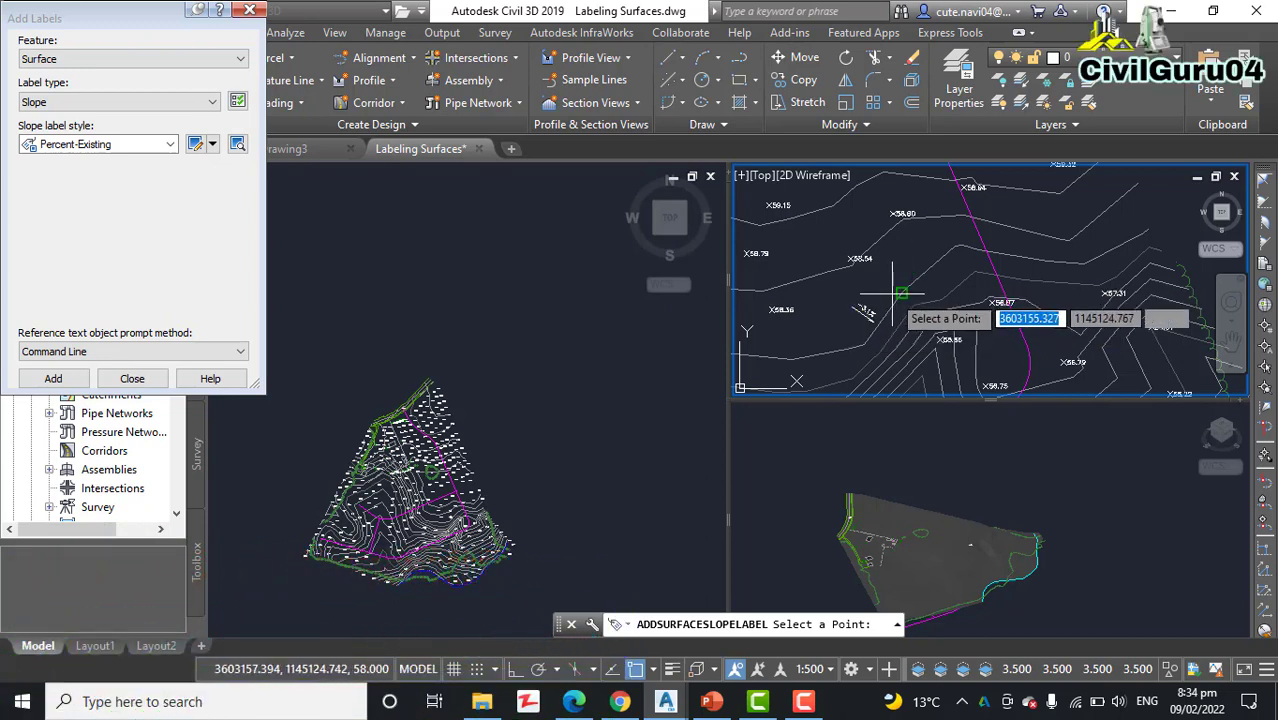
pyautogui.press('Return')
pyautogui.scroll(5, 900, 310)
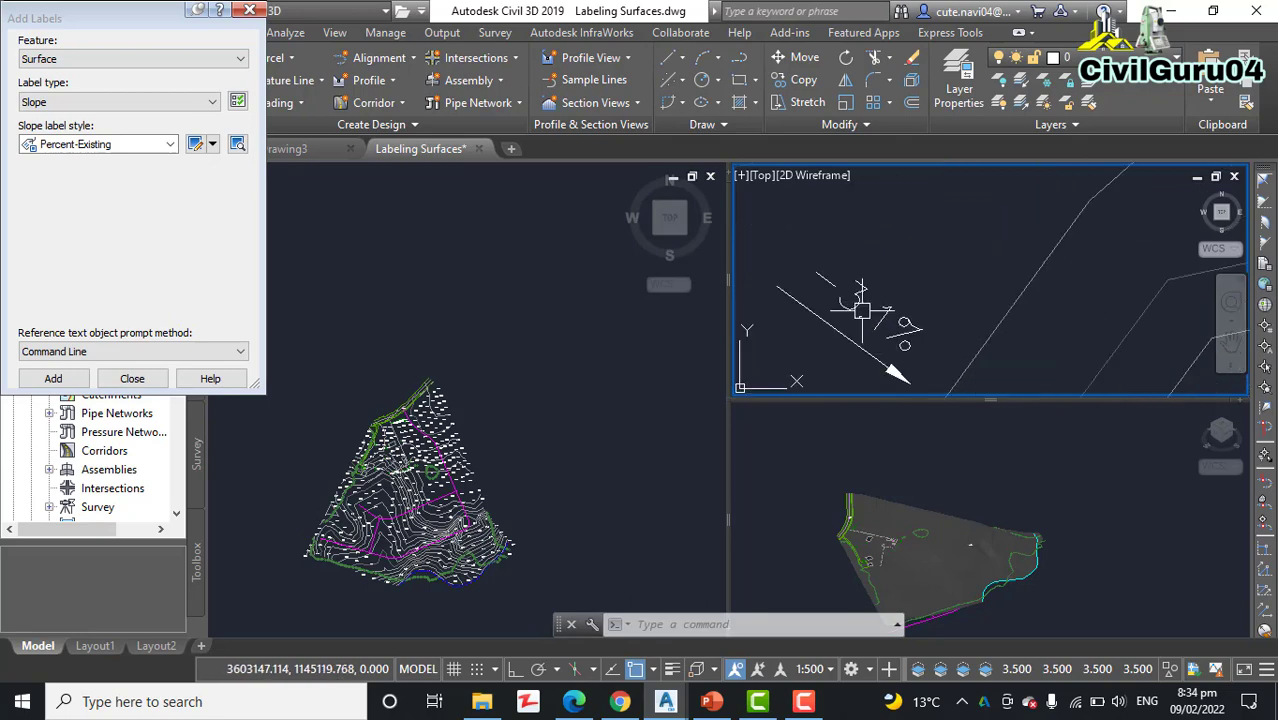
pyautogui.scroll(-4, 905, 312)
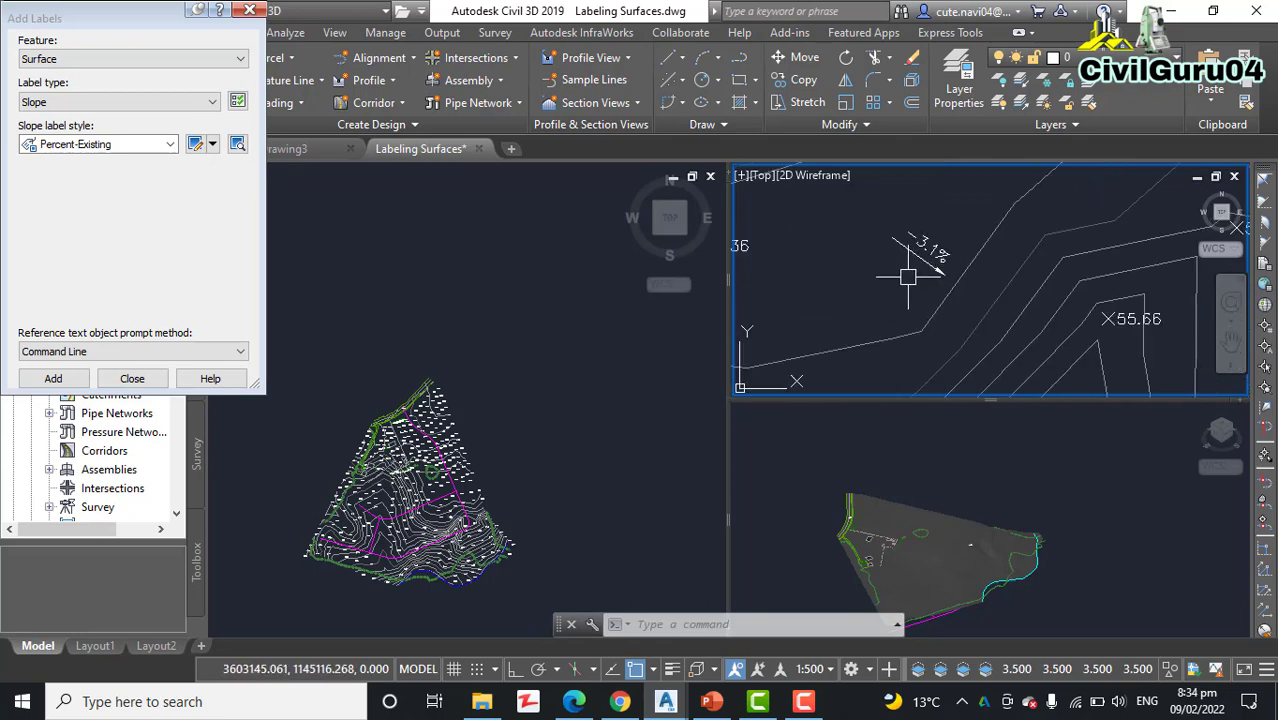
pyautogui.scroll(5, 927, 250)
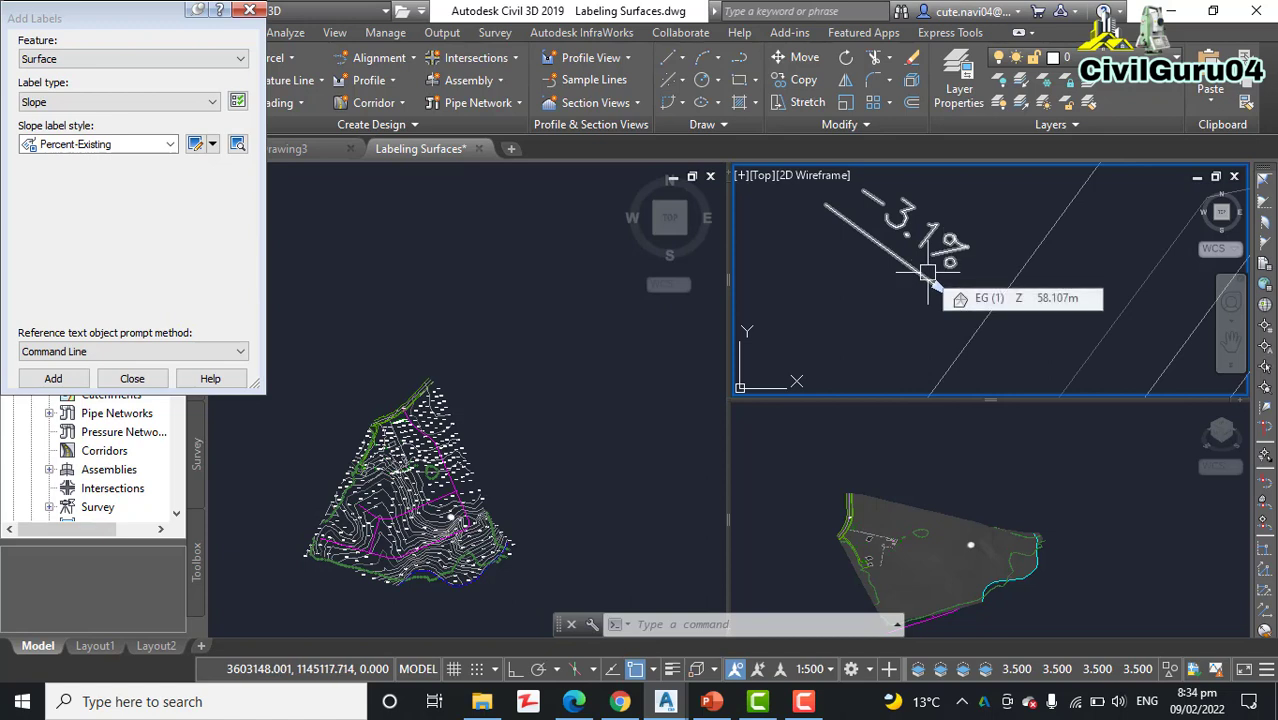
# Drag the -3.1% slope label's grip to a new point between the 55.98 and 55.46 spot elevations.
pyautogui.click(927, 270)
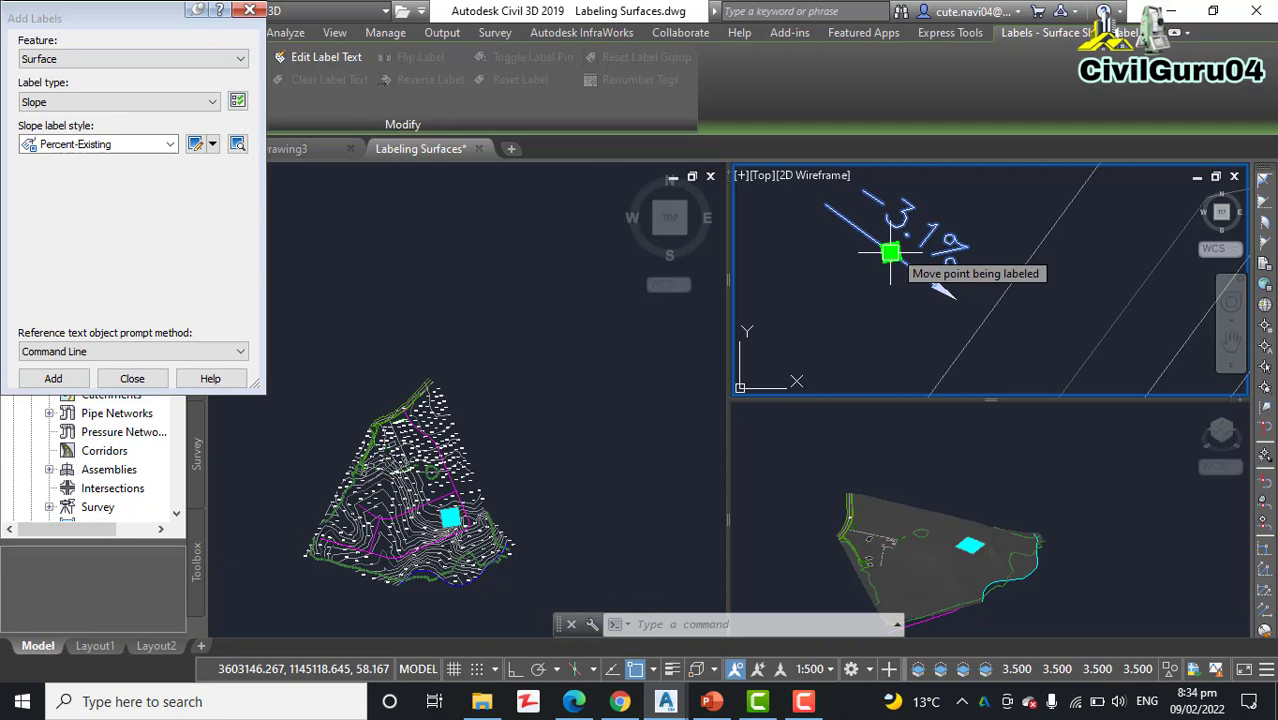
pyautogui.click(890, 253)
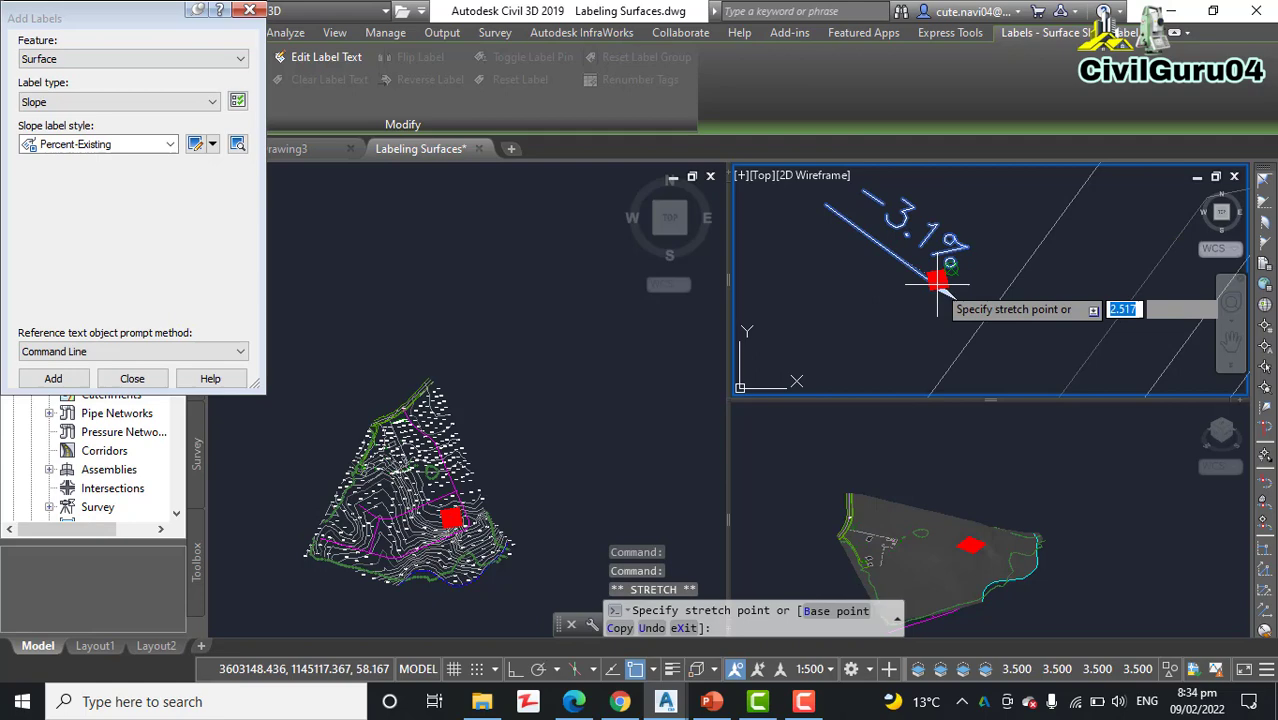
pyautogui.scroll(-3, 938, 285)
pyautogui.scroll(4, 941, 271)
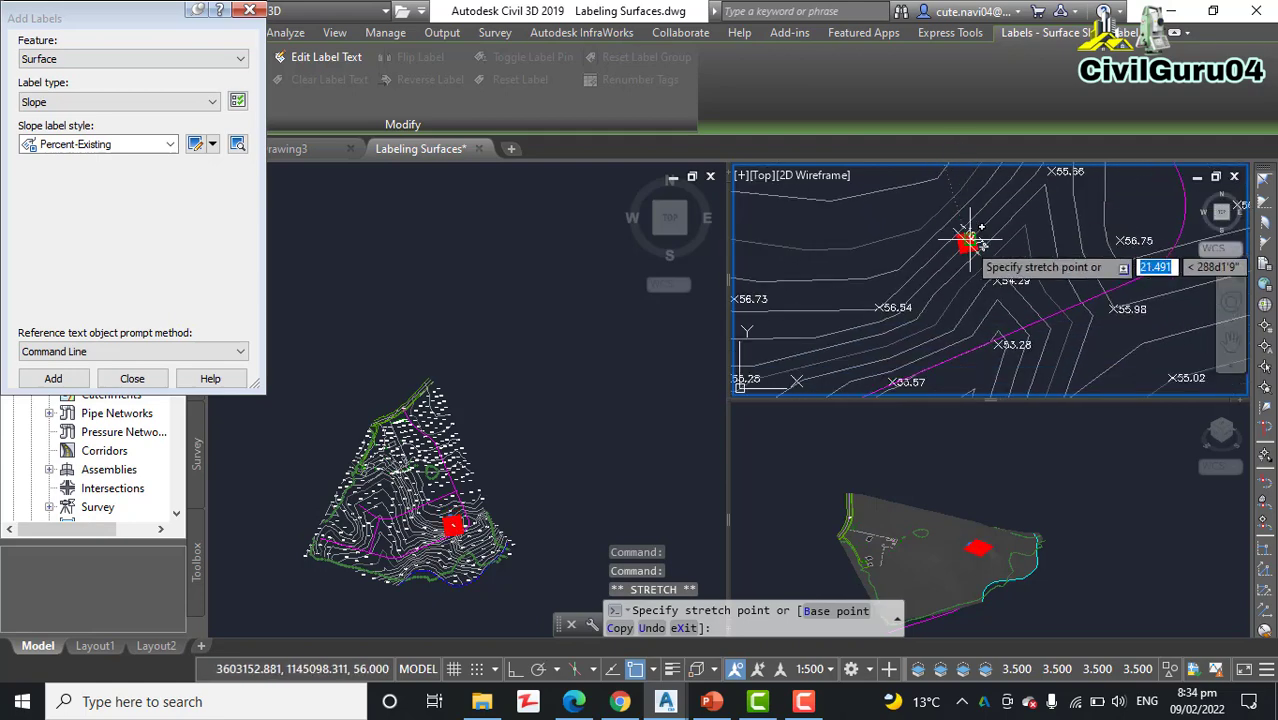
pyautogui.scroll(2, 965, 240)
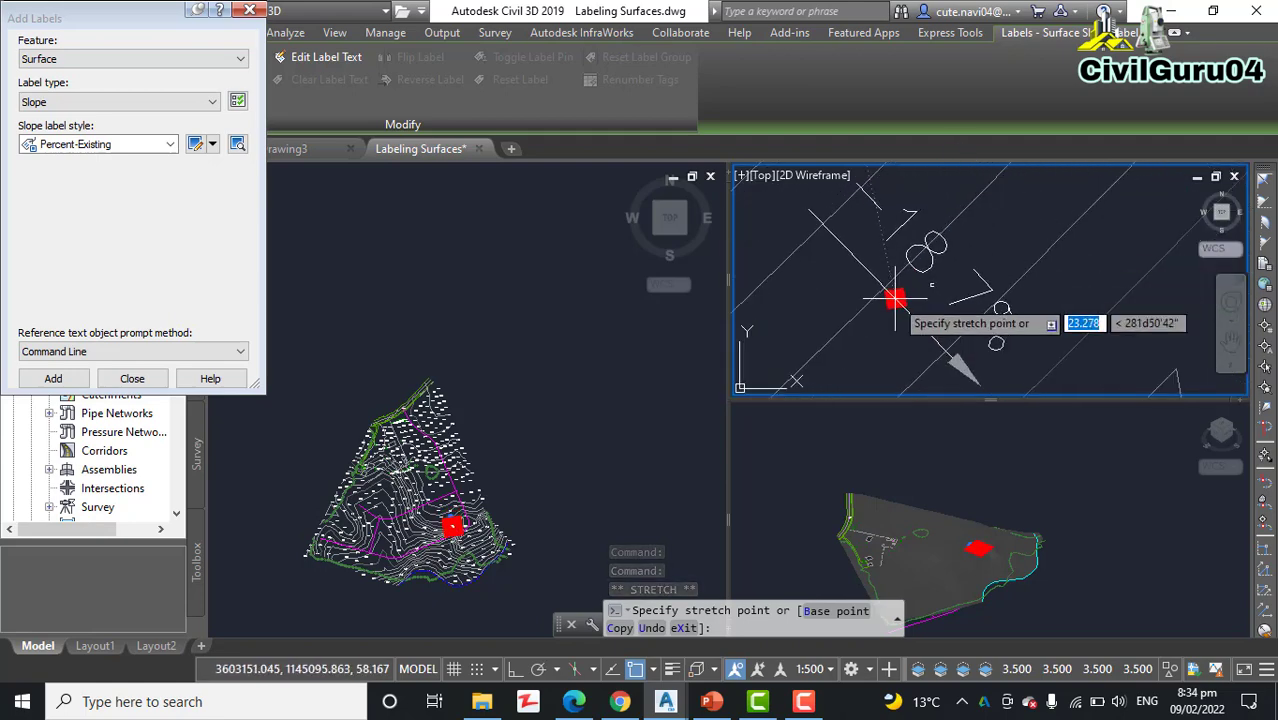
pyautogui.scroll(-5, 900, 305)
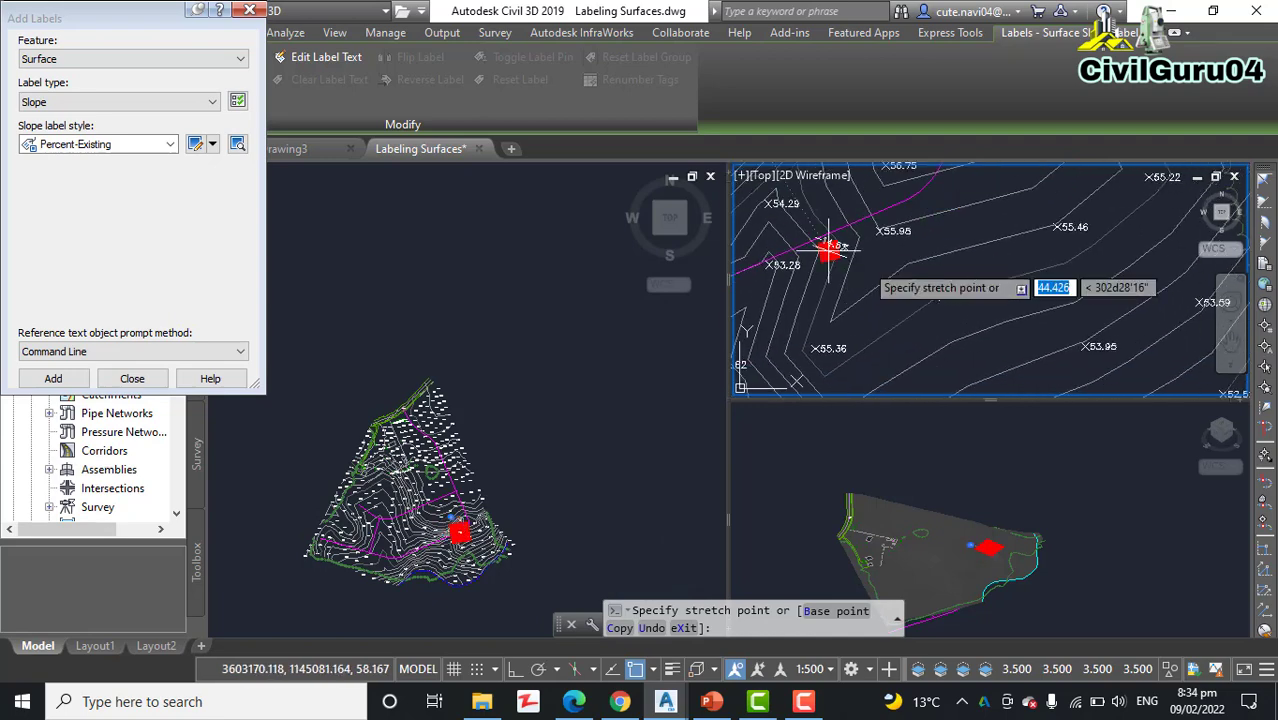
pyautogui.scroll(3, 878, 270)
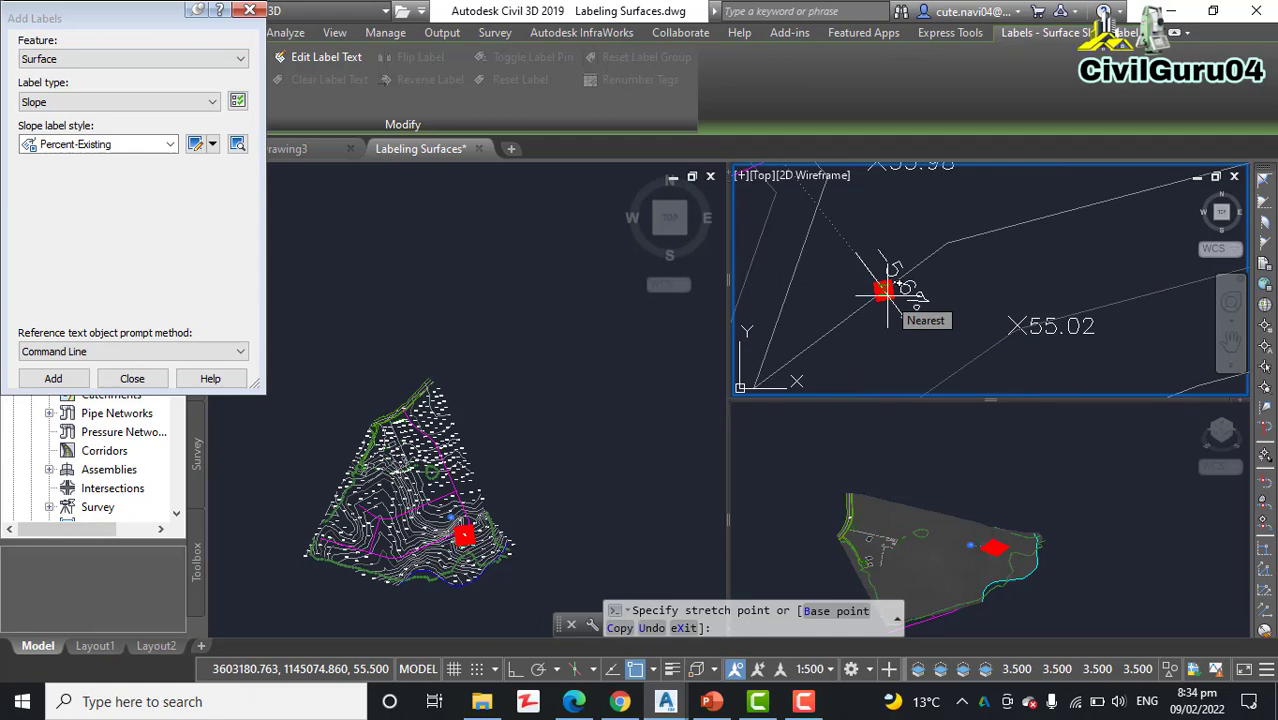
pyautogui.scroll(-4, 884, 285)
pyautogui.moveTo(884, 286); pyautogui.dragTo(923, 334, button='middle')
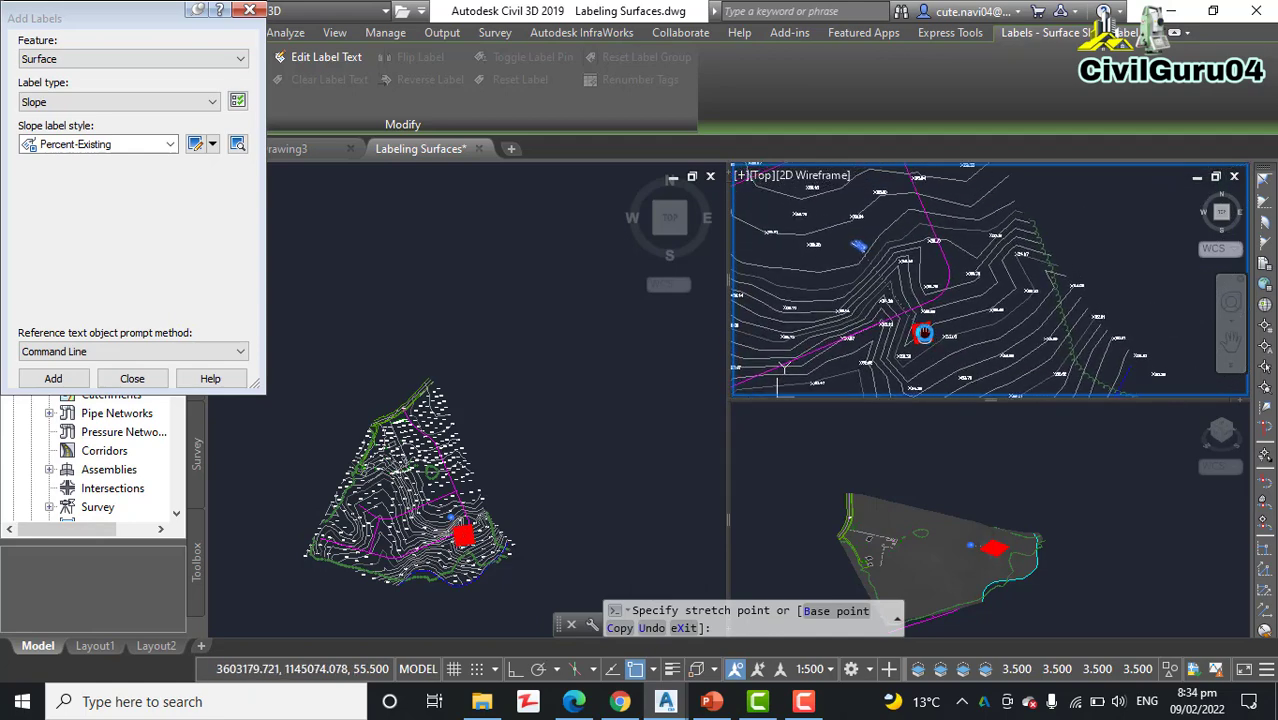
pyautogui.scroll(3, 944, 322)
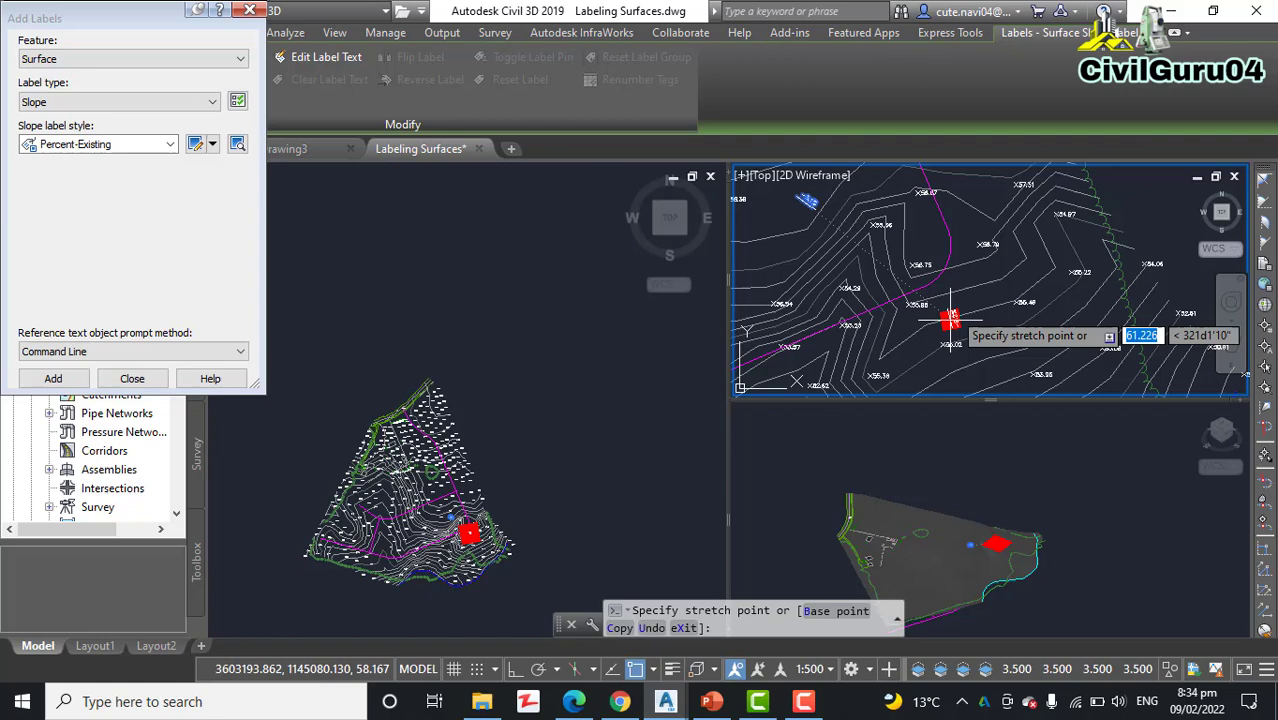
pyautogui.scroll(3, 950, 320)
pyautogui.click(965, 293)
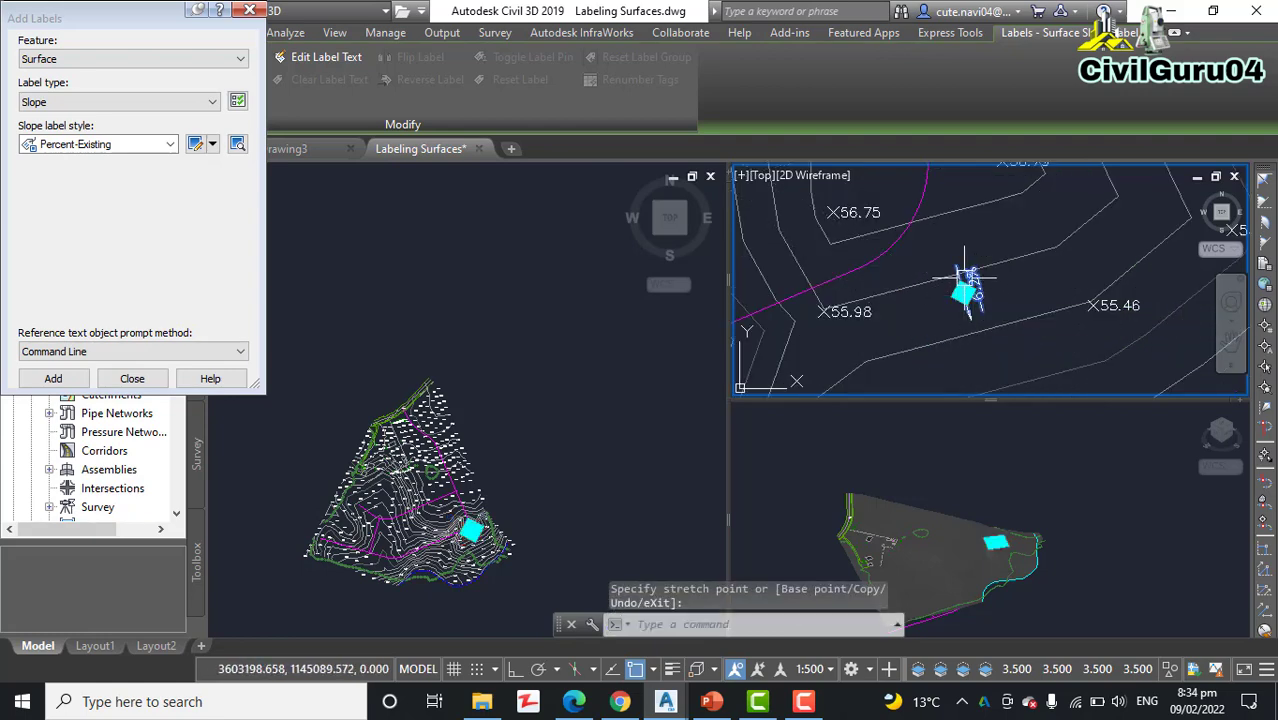
# Deselect the slope label and set the label type to Contour - Multiple with Existing Major/Minor Labels styles.
pyautogui.press('Escape')
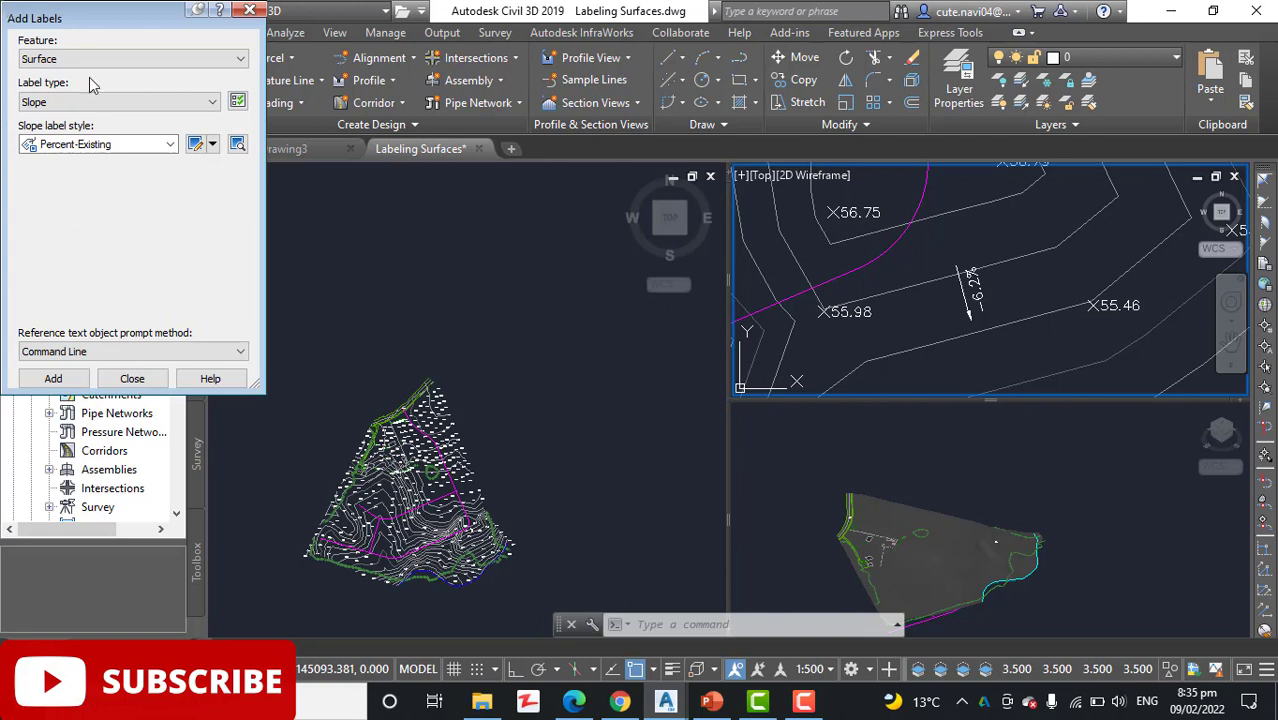
pyautogui.click(62, 101)
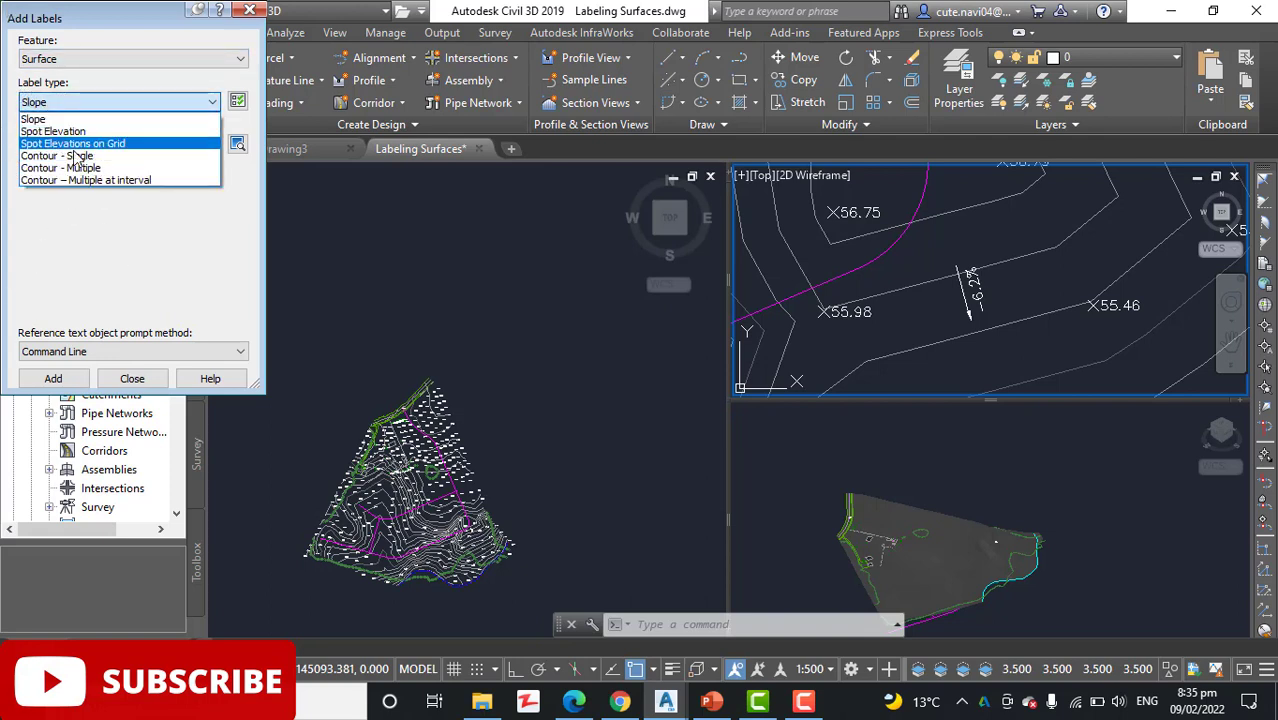
pyautogui.click(75, 168)
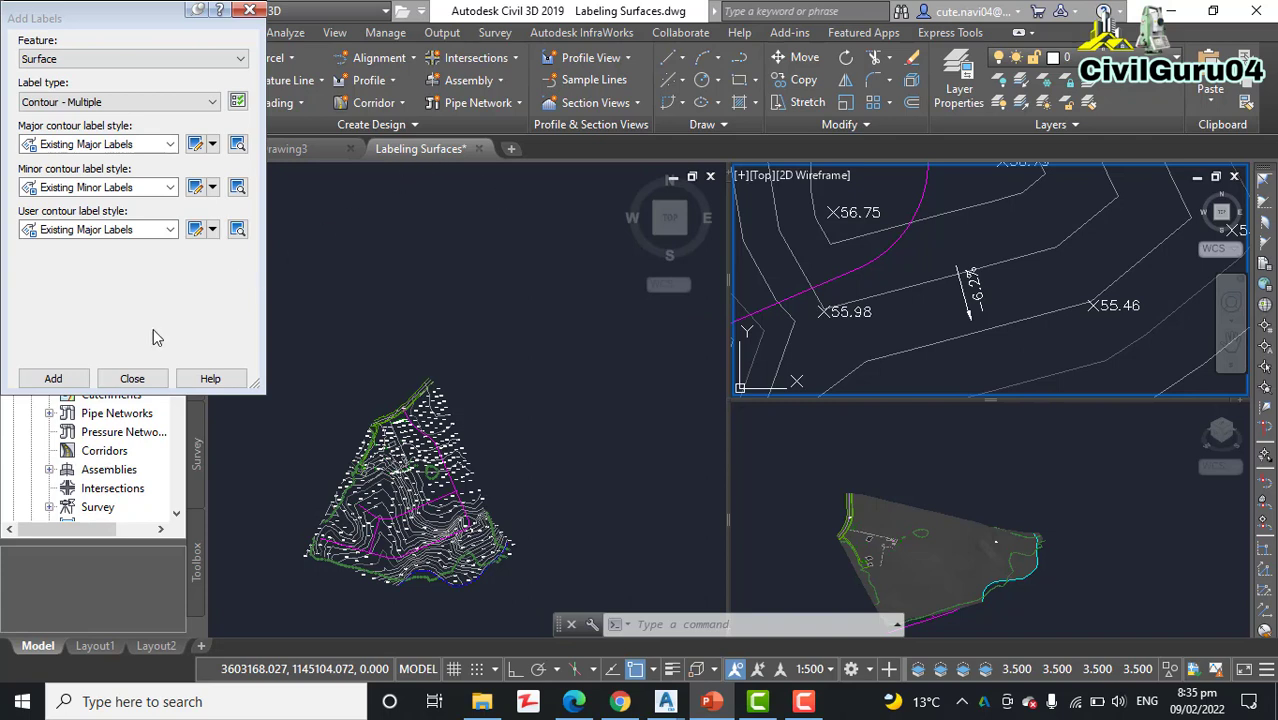
# Draw a contour label line across the EG surface contours, then end the command with Esc.
pyautogui.click(53, 378)
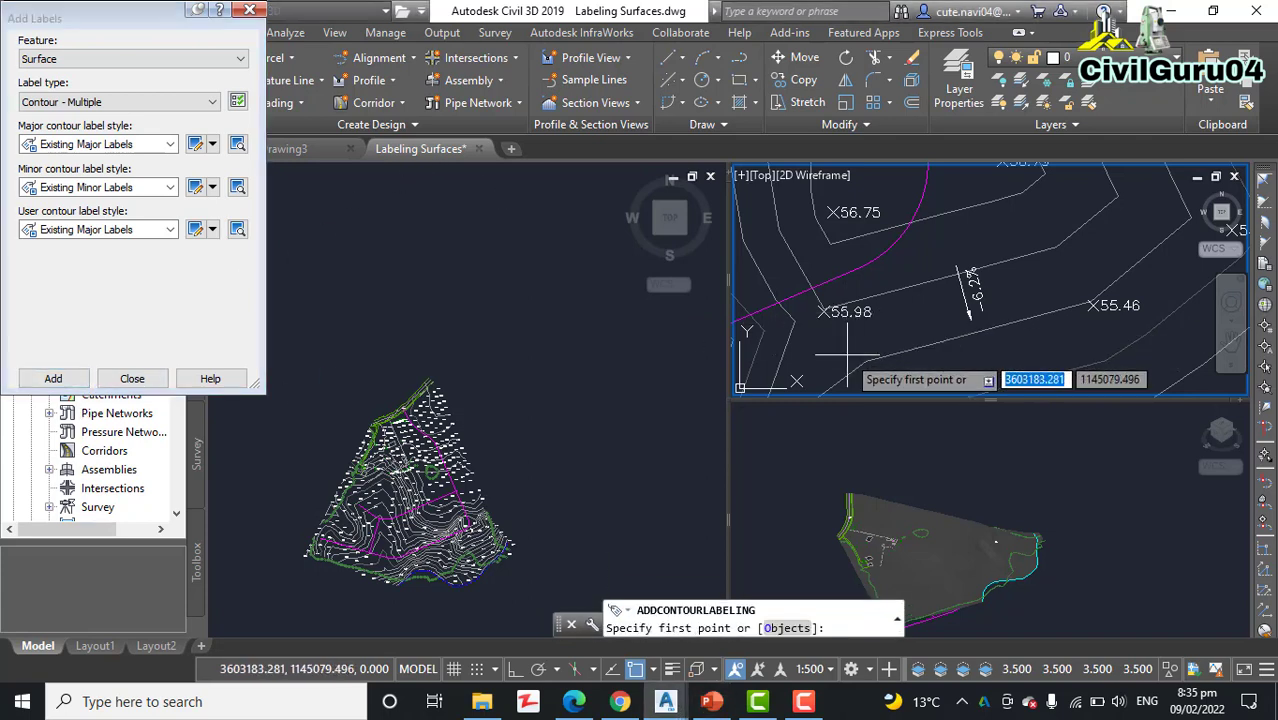
pyautogui.scroll(-4, 884, 317)
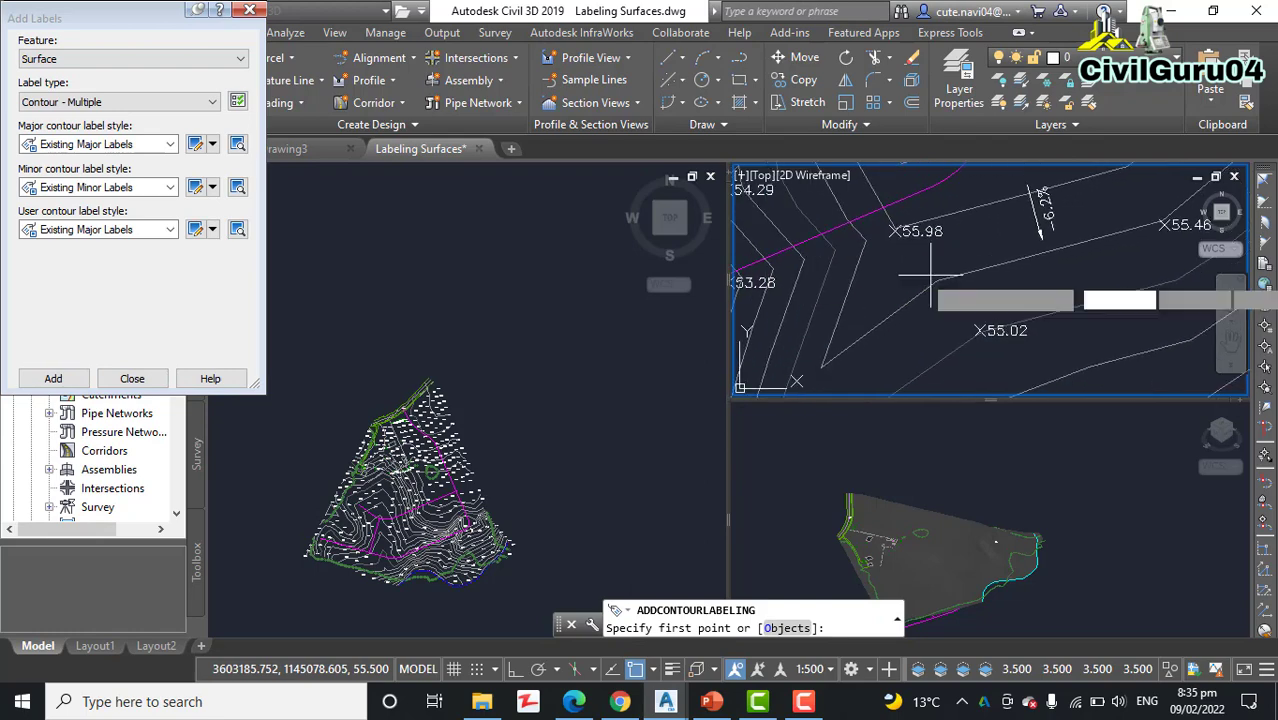
pyautogui.scroll(-3, 940, 260)
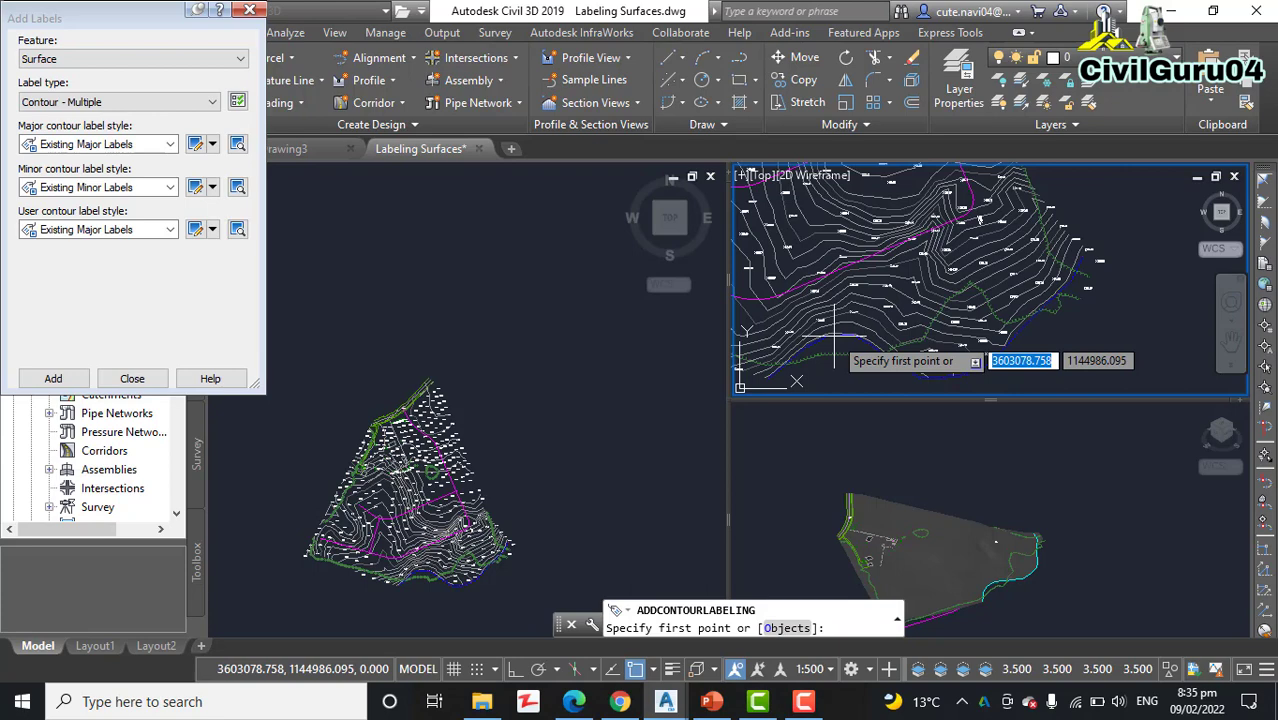
pyautogui.click(828, 336)
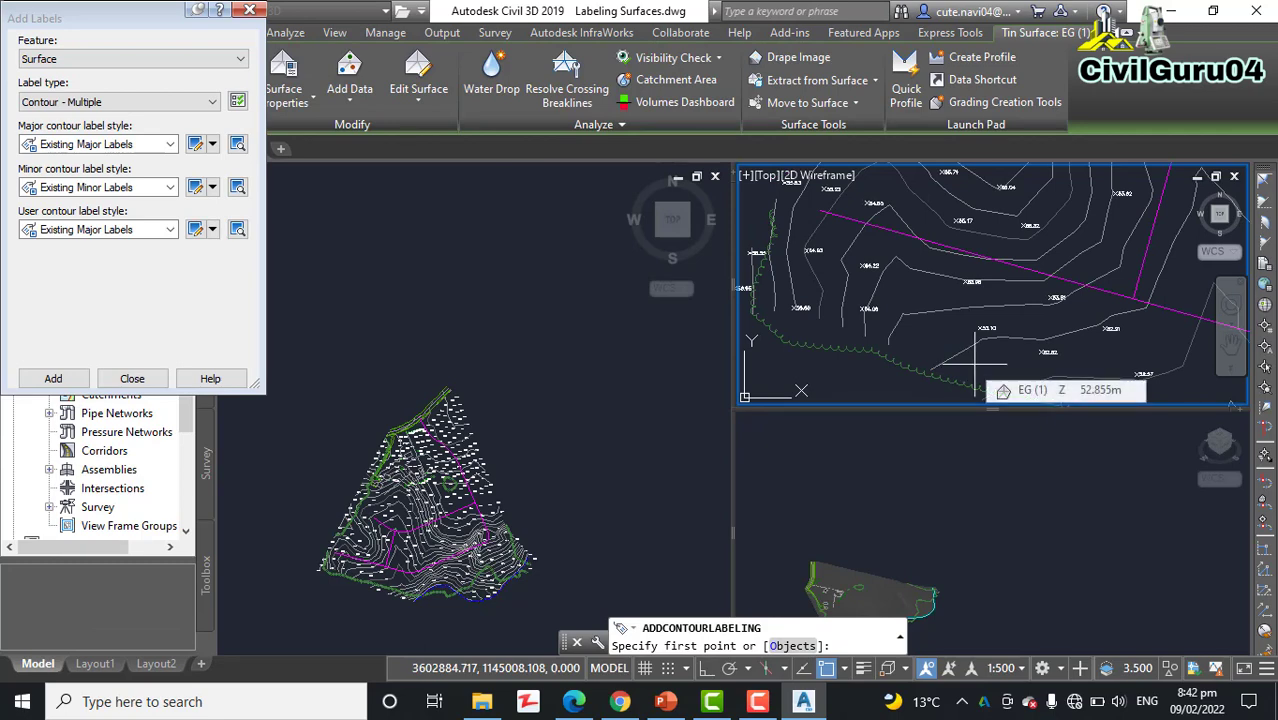
pyautogui.click(977, 356)
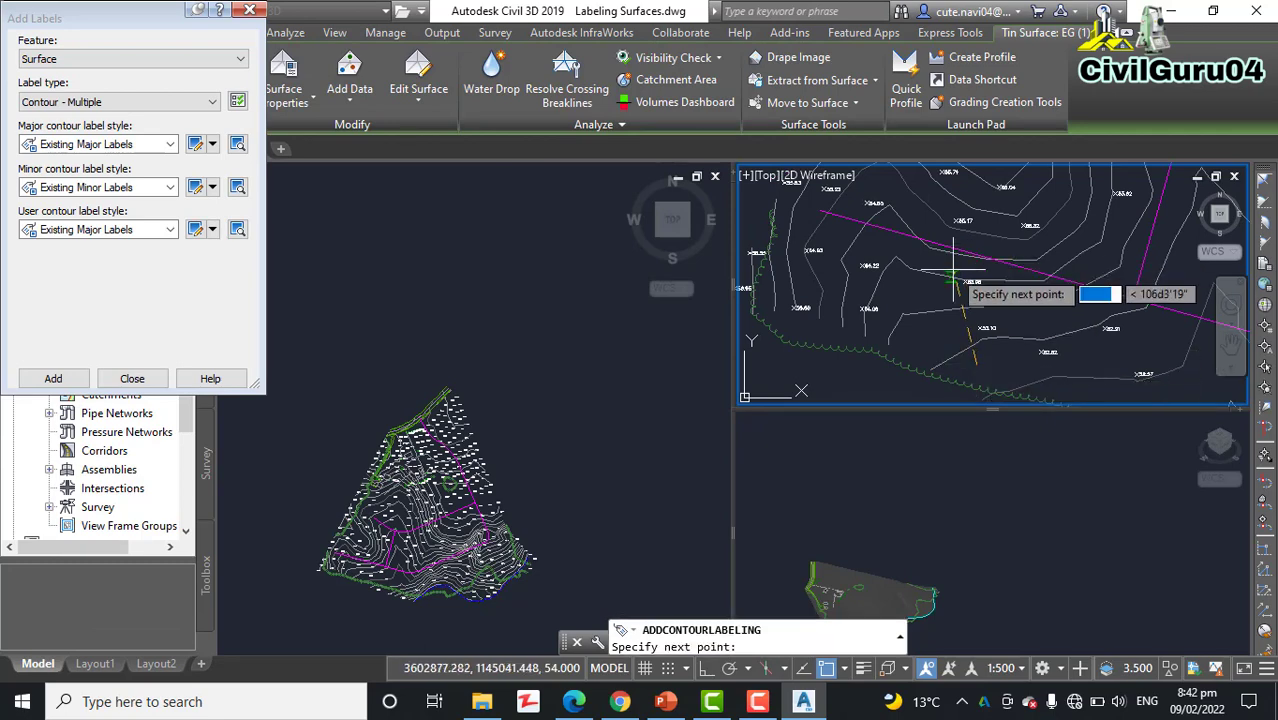
pyautogui.scroll(-1, 950, 255)
pyautogui.scroll(-4, 948, 262)
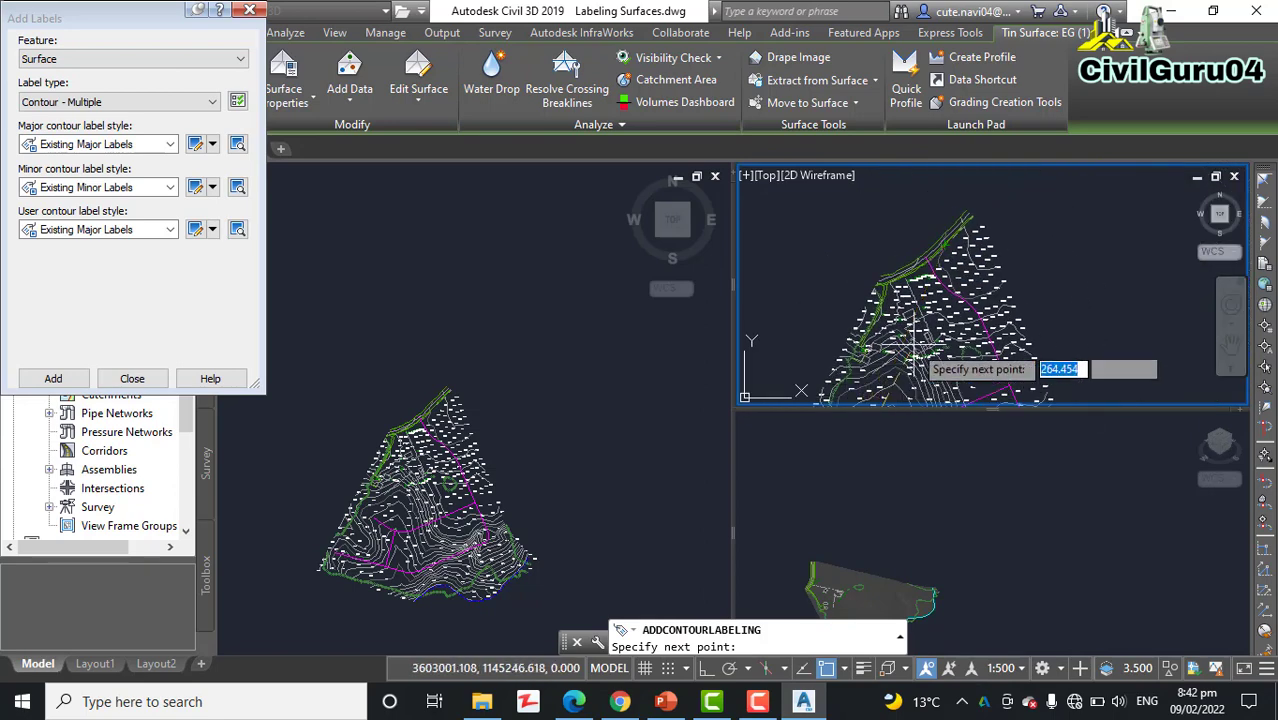
pyautogui.moveTo(913, 342); pyautogui.dragTo(986, 176, button='middle')
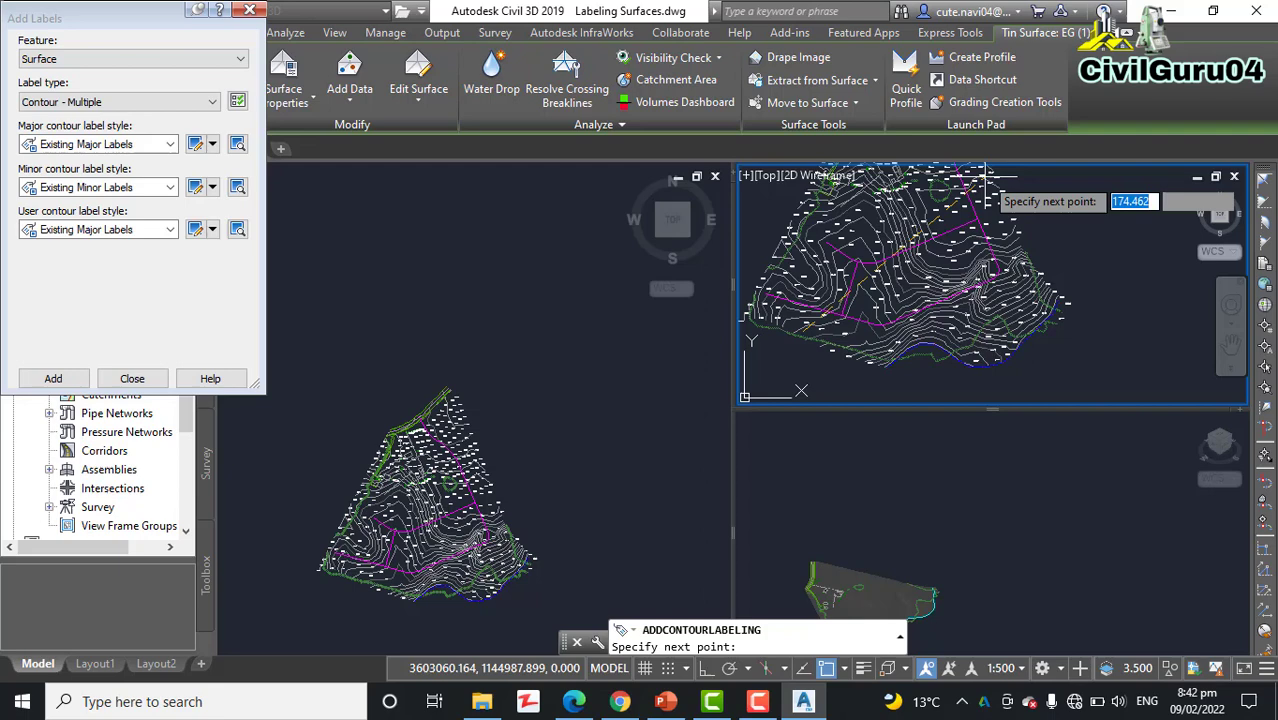
pyautogui.moveTo(1055, 200); pyautogui.dragTo(1075, 345, button='middle')
pyautogui.scroll(3, 990, 228)
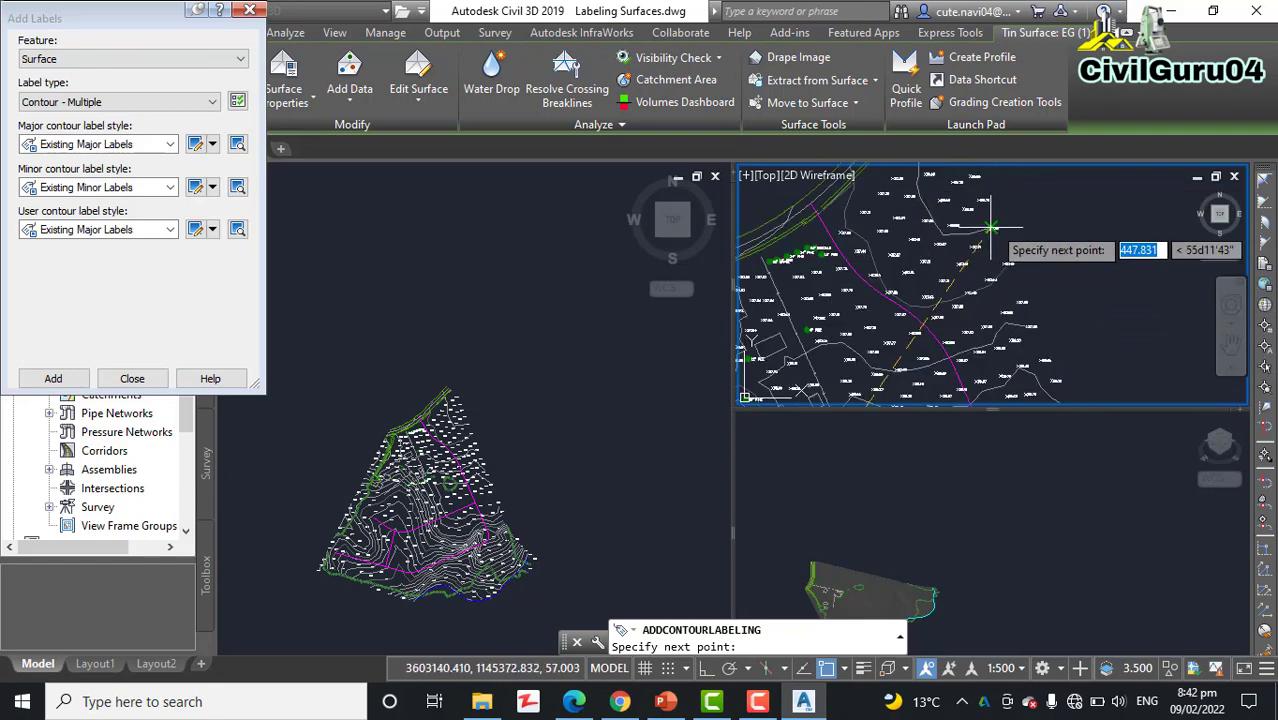
pyautogui.scroll(5, 990, 230)
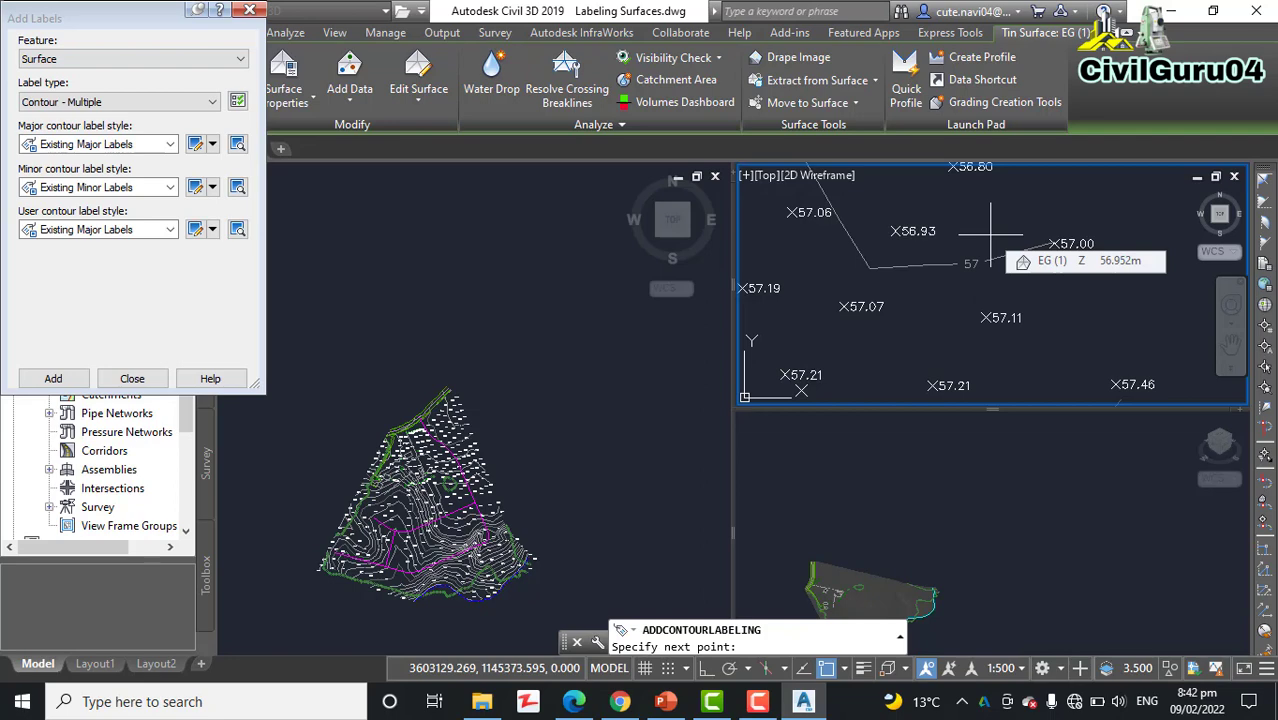
pyautogui.scroll(-3, 1003, 258)
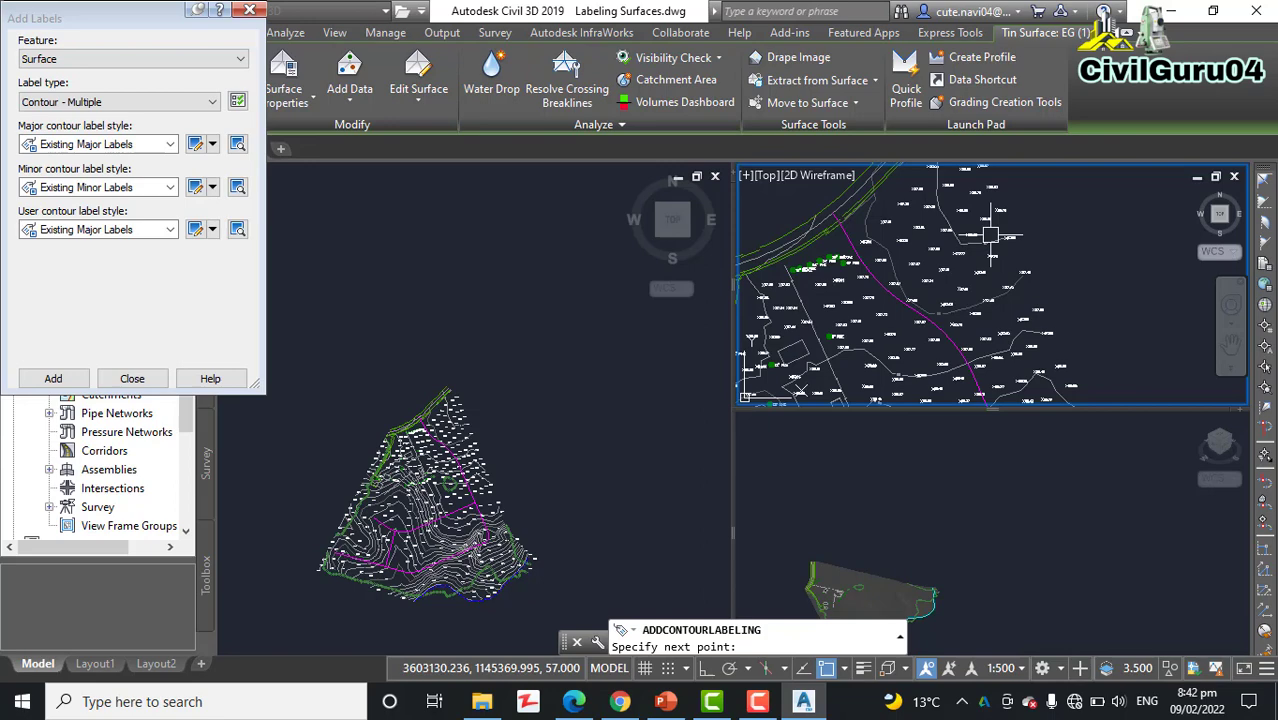
pyautogui.press('Escape')
# Select the new contour label line, review the labelled contours, then deselect them.
pyautogui.scroll(6, 991, 238)
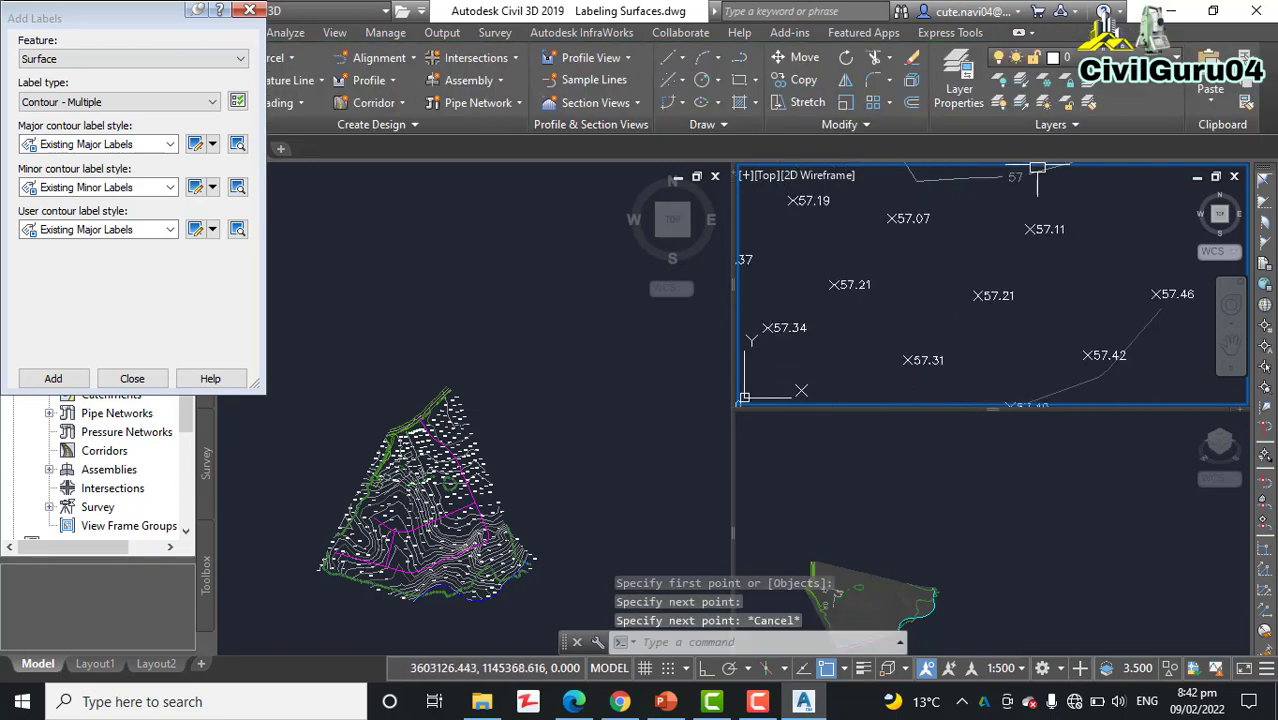
pyautogui.moveTo(1001, 202); pyautogui.dragTo(984, 303, button='middle')
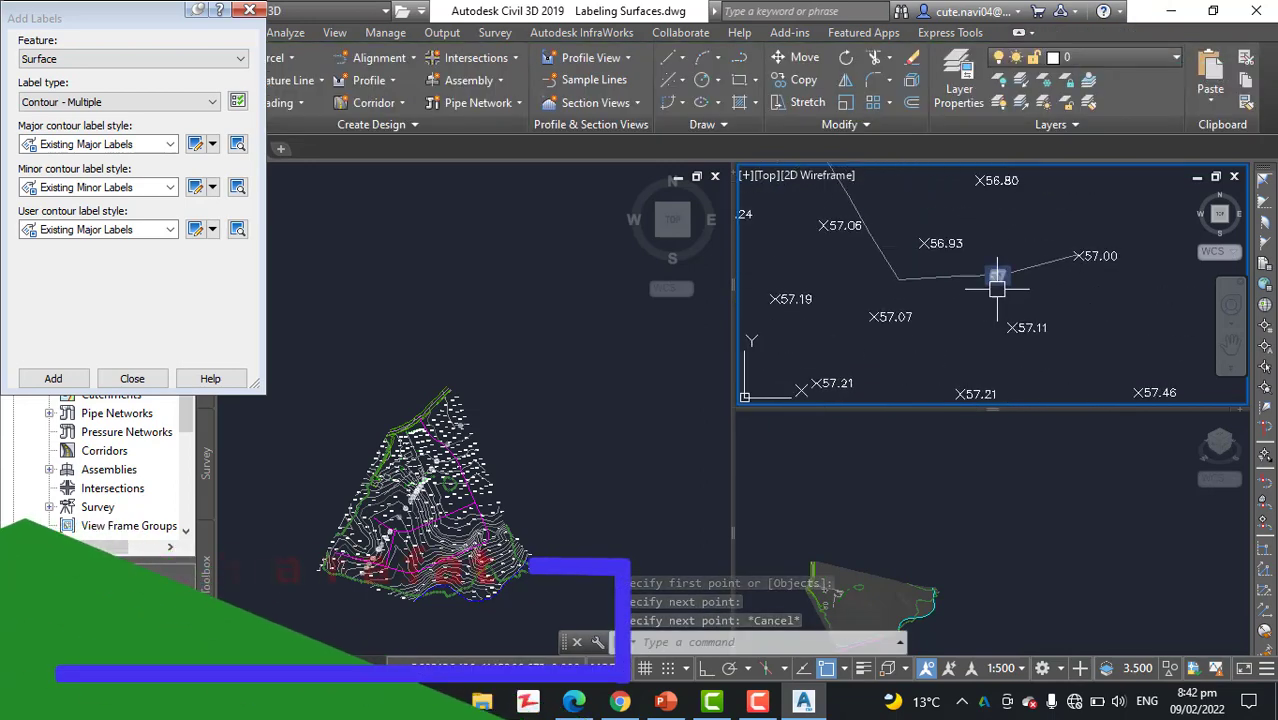
pyautogui.click(1000, 282)
pyautogui.scroll(-5, 1000, 270)
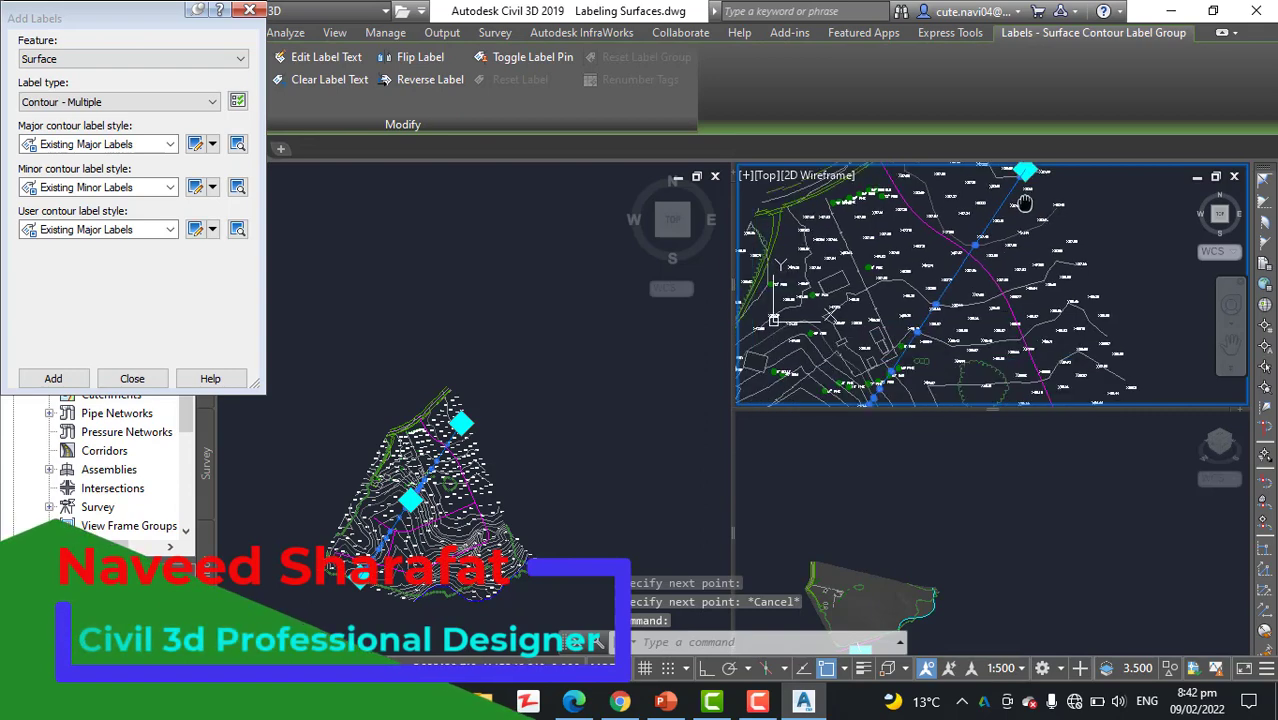
pyautogui.scroll(-2, 909, 236)
pyautogui.scroll(8, 909, 236)
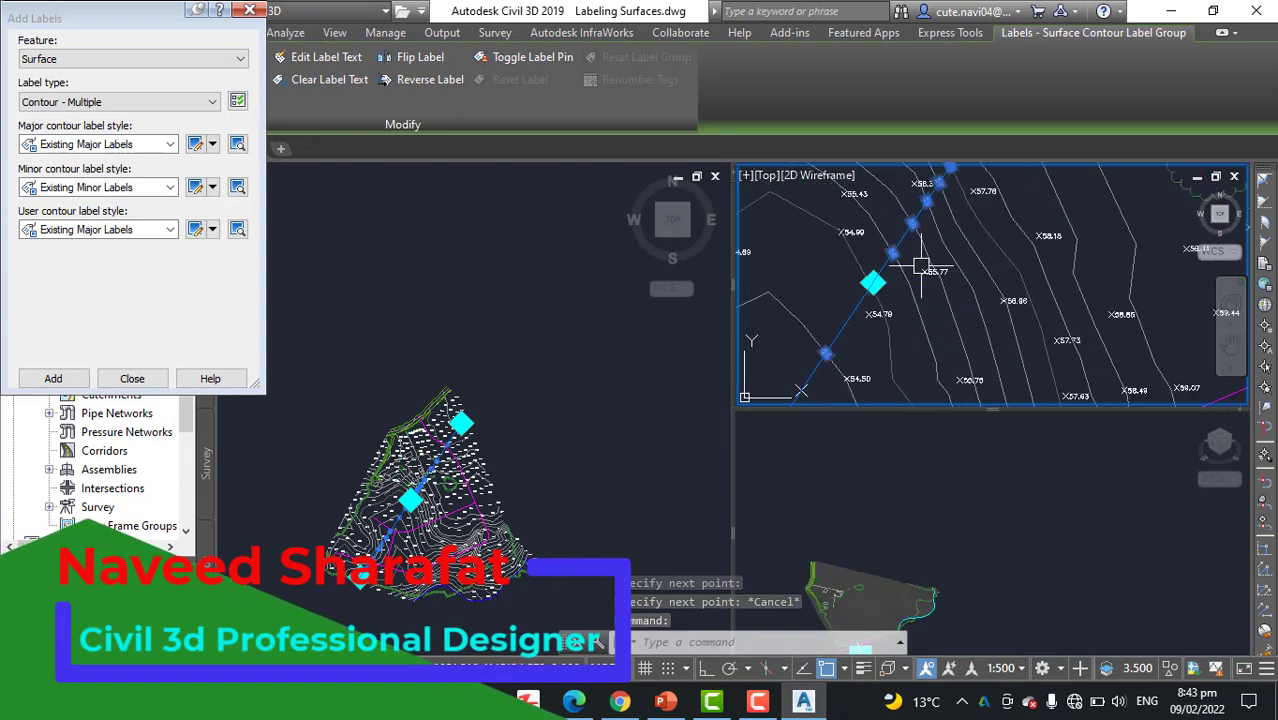
pyautogui.moveTo(909, 236); pyautogui.dragTo(956, 249, button='middle')
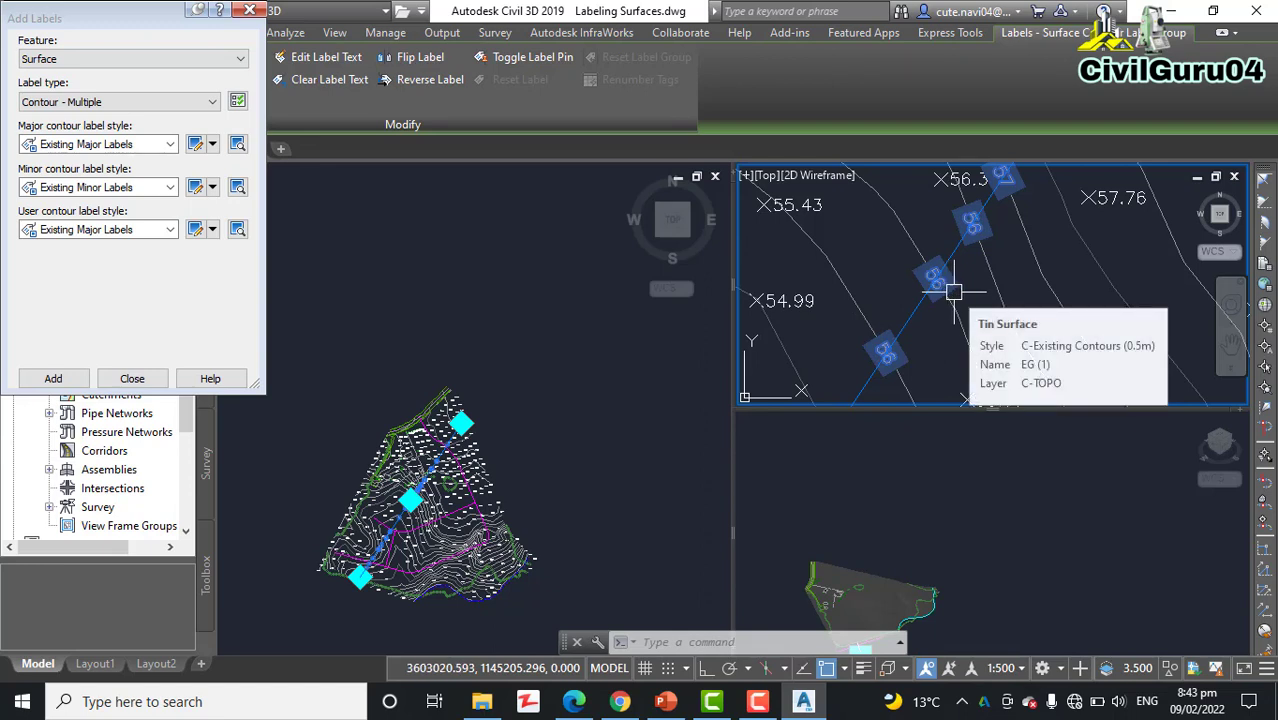
pyautogui.press('Escape')
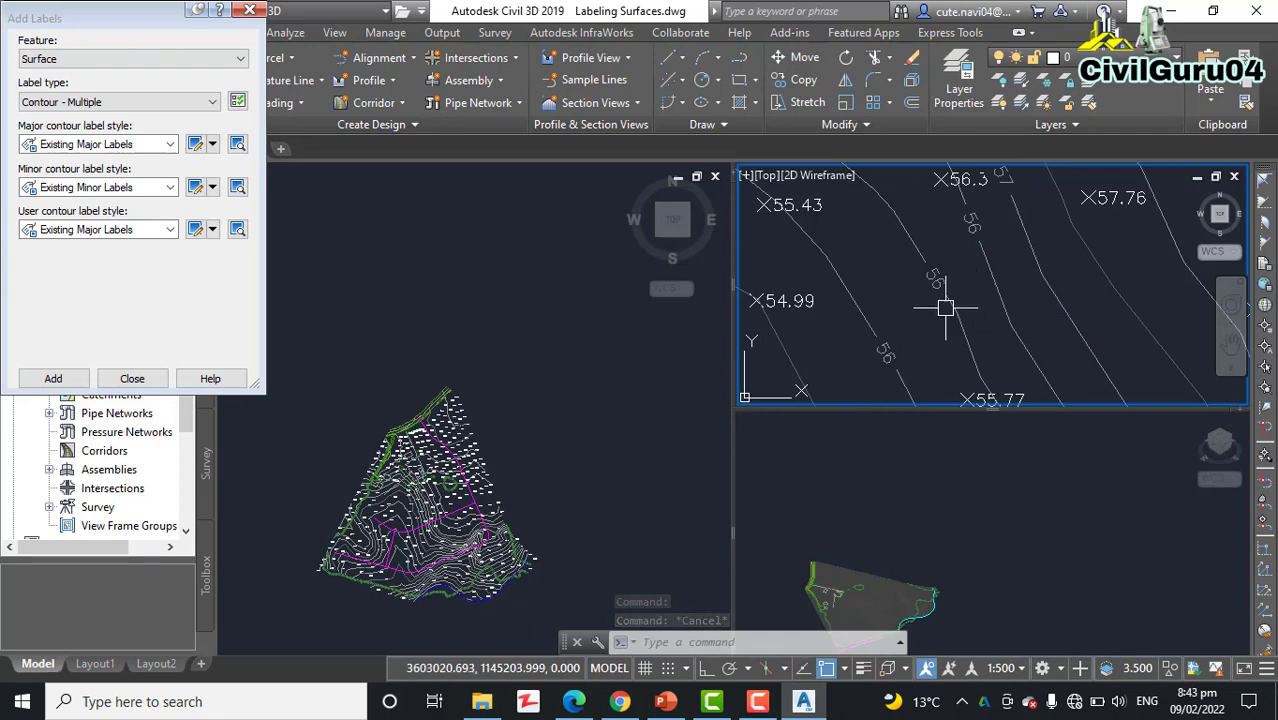
# Select the existing contour label line and bring its lower end into view.
pyautogui.click(925, 300)
pyautogui.scroll(-6, 949, 325)
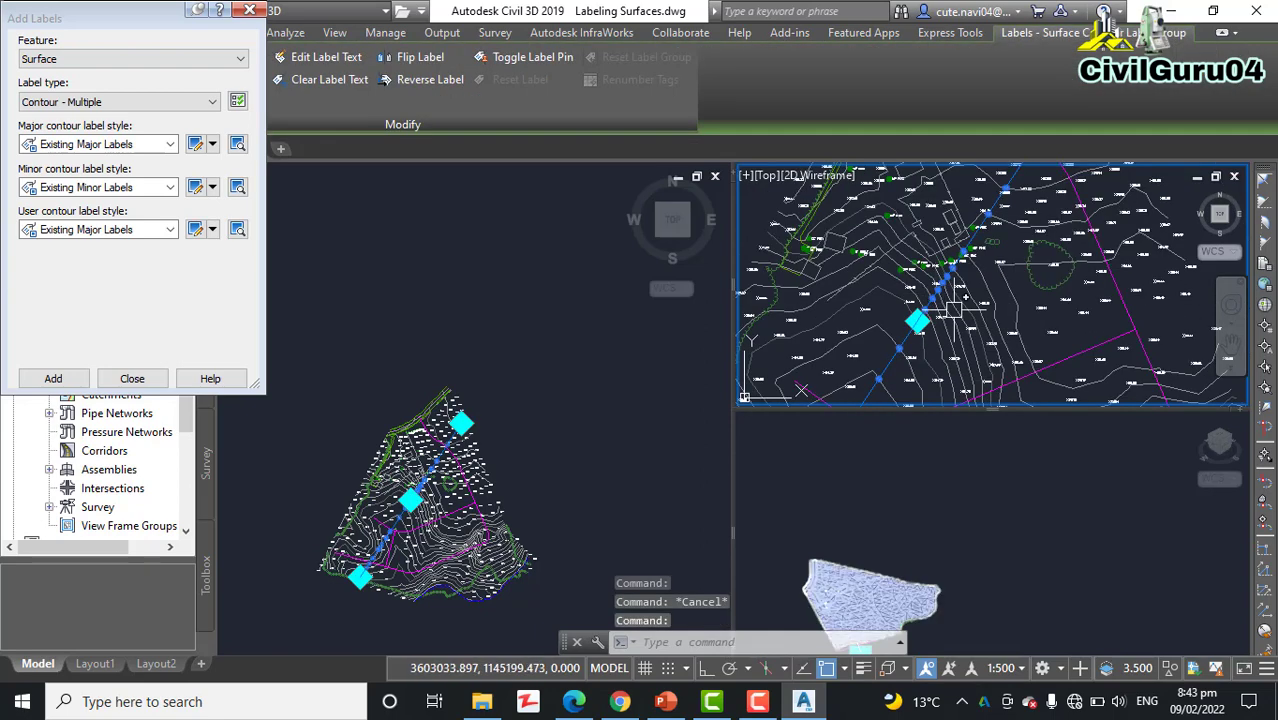
pyautogui.moveTo(886, 398); pyautogui.dragTo(864, 352, button='middle')
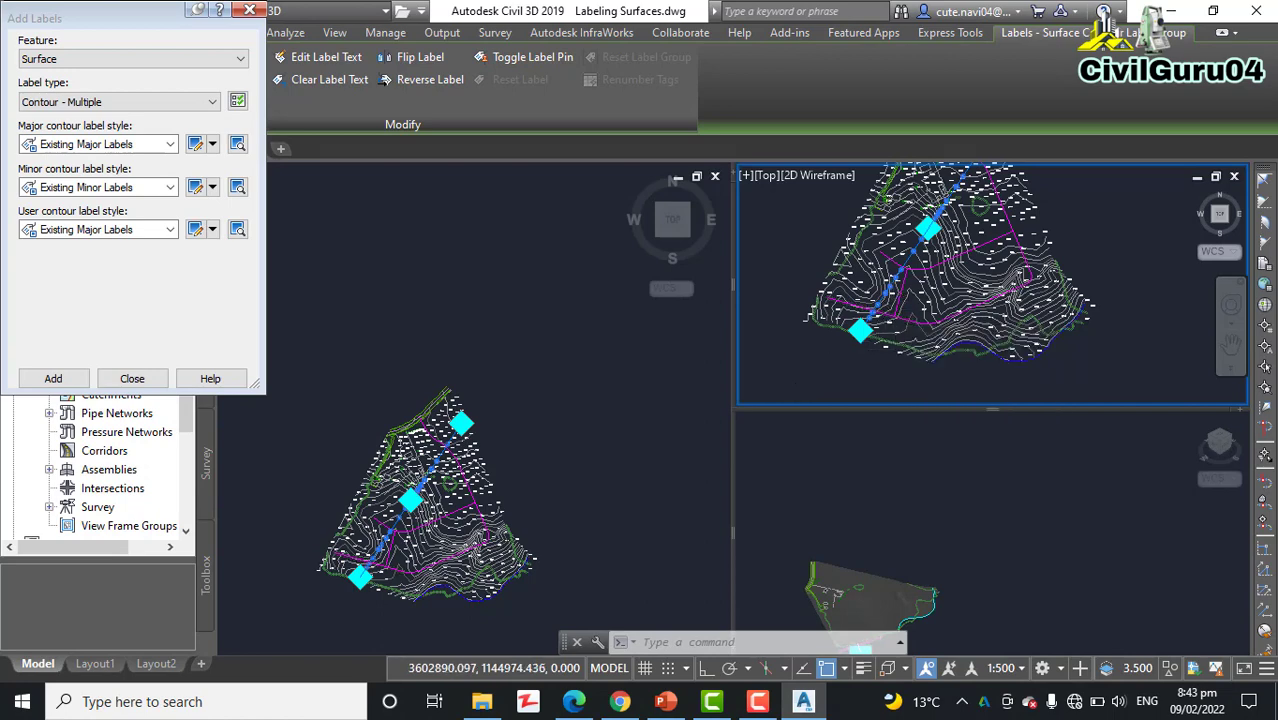
pyautogui.scroll(5, 862, 349)
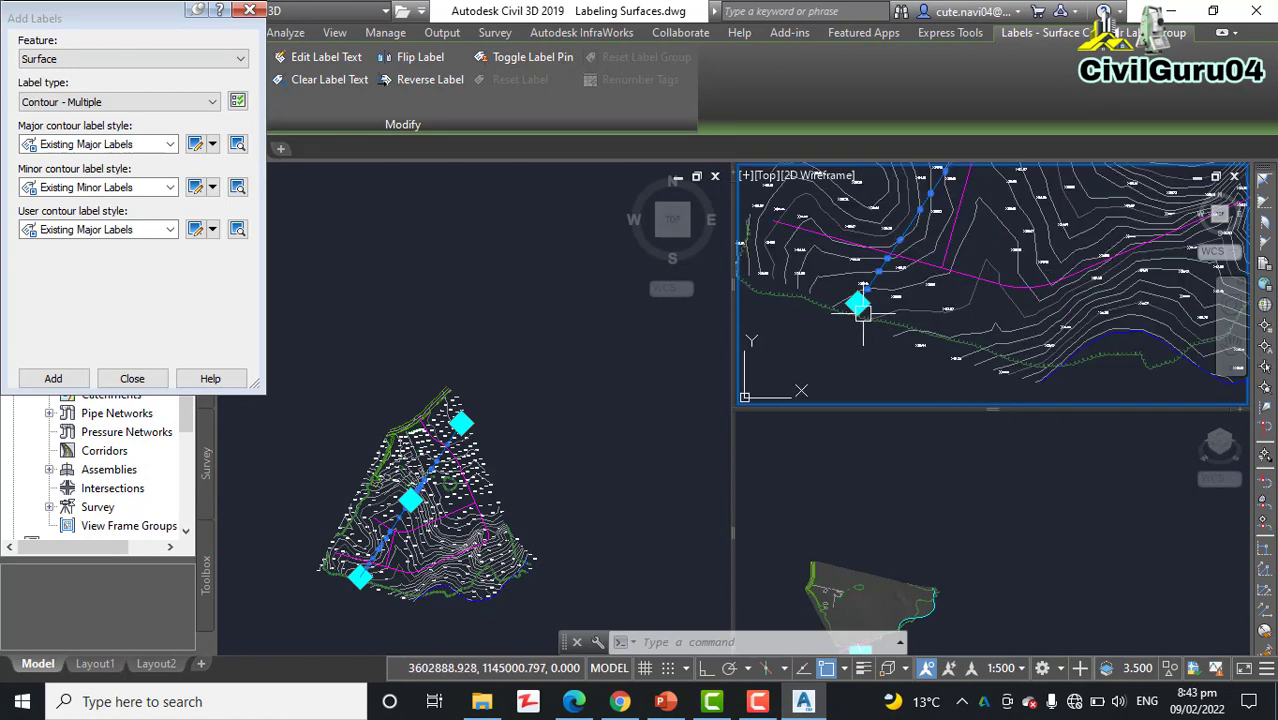
# Stretch the label line's end grip so it runs down across the surface's southern edge.
pyautogui.click(857, 302)
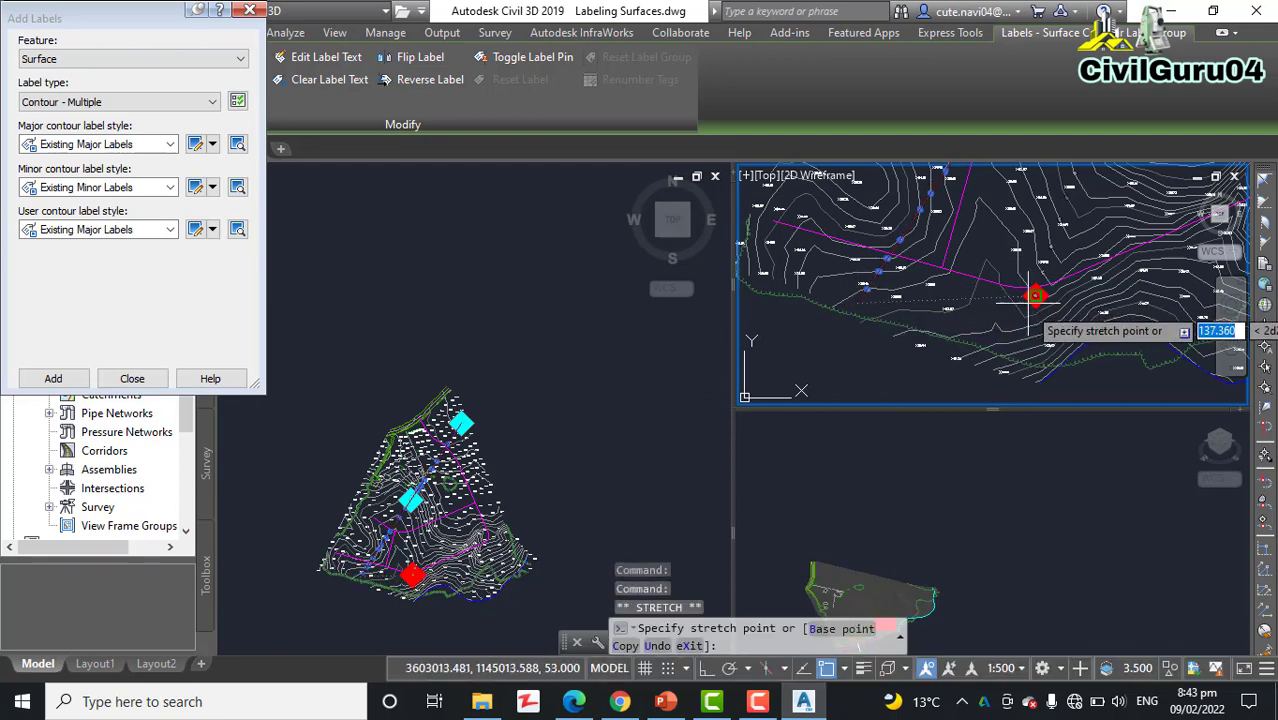
pyautogui.scroll(5, 1035, 295)
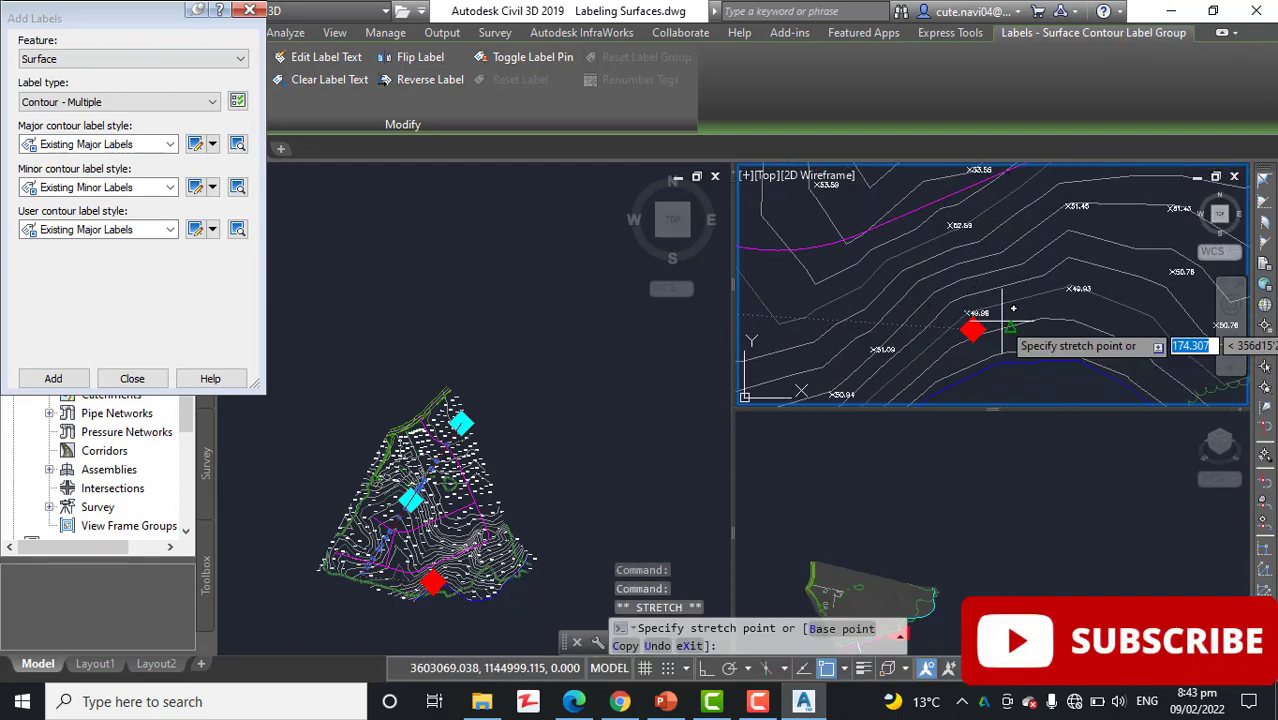
pyautogui.click(1021, 322)
pyautogui.scroll(-5, 992, 292)
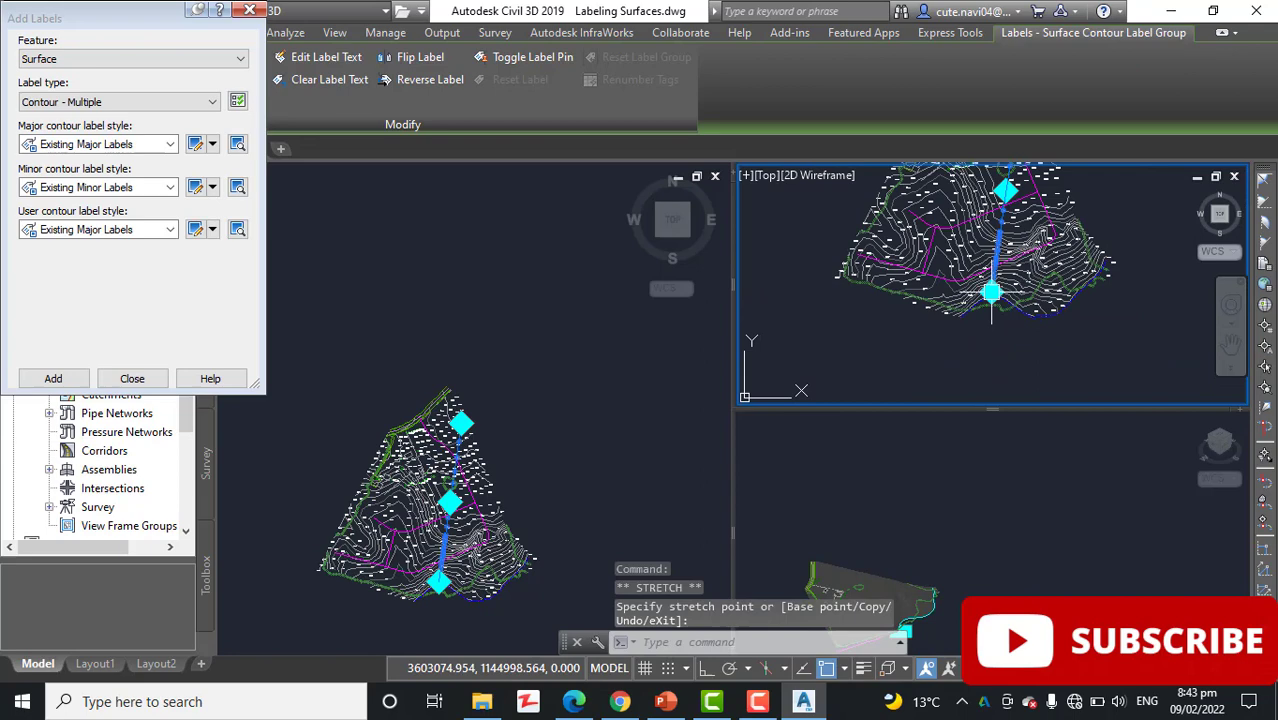
pyautogui.scroll(5, 950, 308)
pyautogui.moveTo(950, 300); pyautogui.dragTo(905, 210, button='middle')
pyautogui.scroll(5, 956, 237)
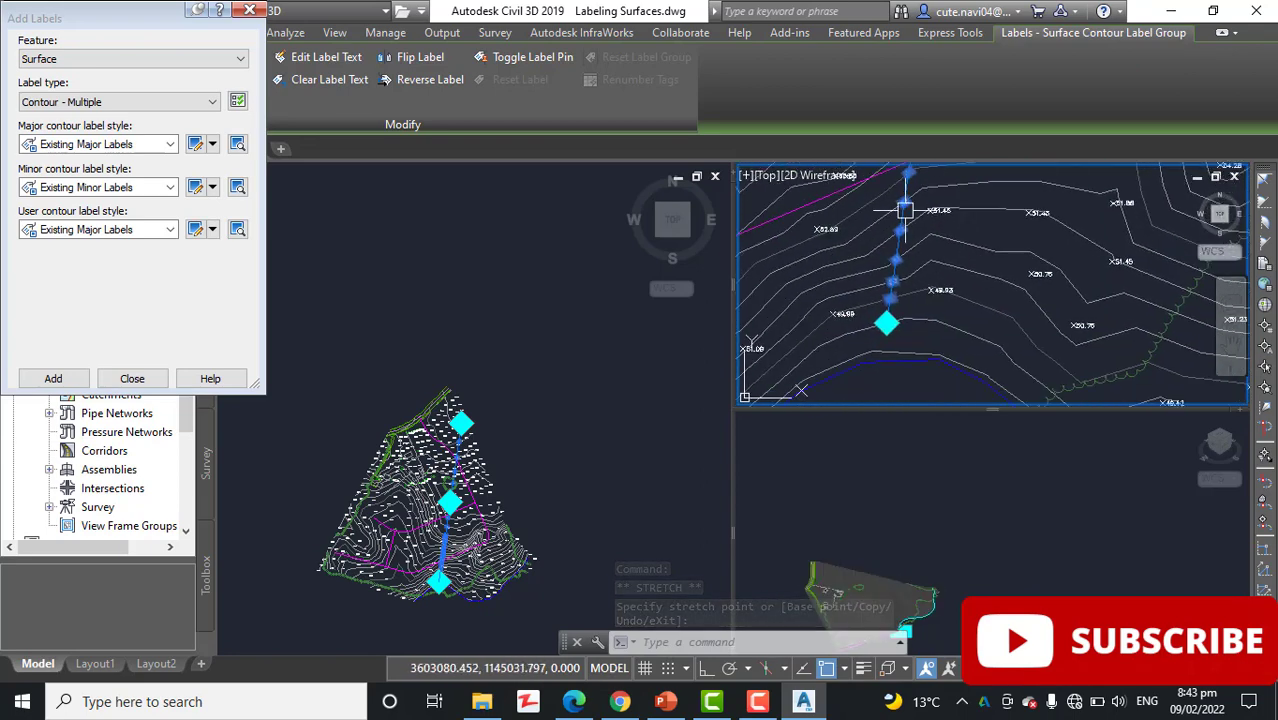
pyautogui.scroll(3, 905, 210)
pyautogui.scroll(-6, 941, 277)
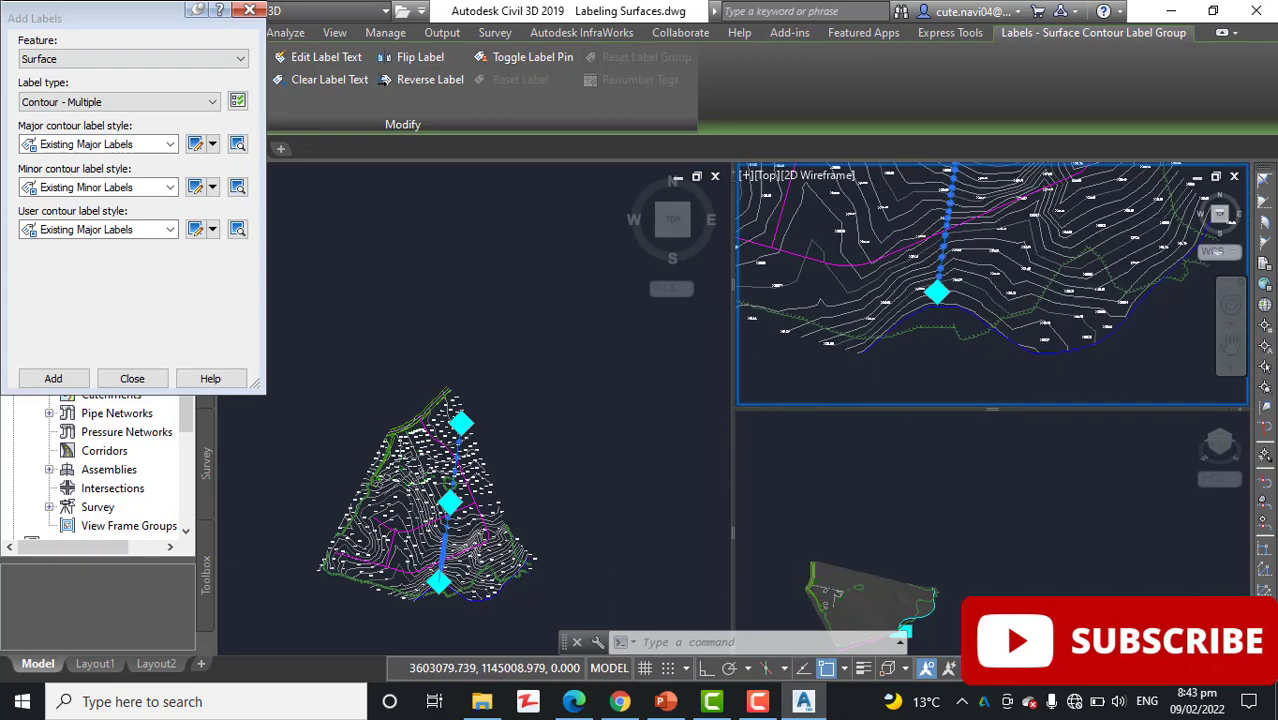
pyautogui.scroll(-4, 940, 290)
pyautogui.scroll(2, 957, 298)
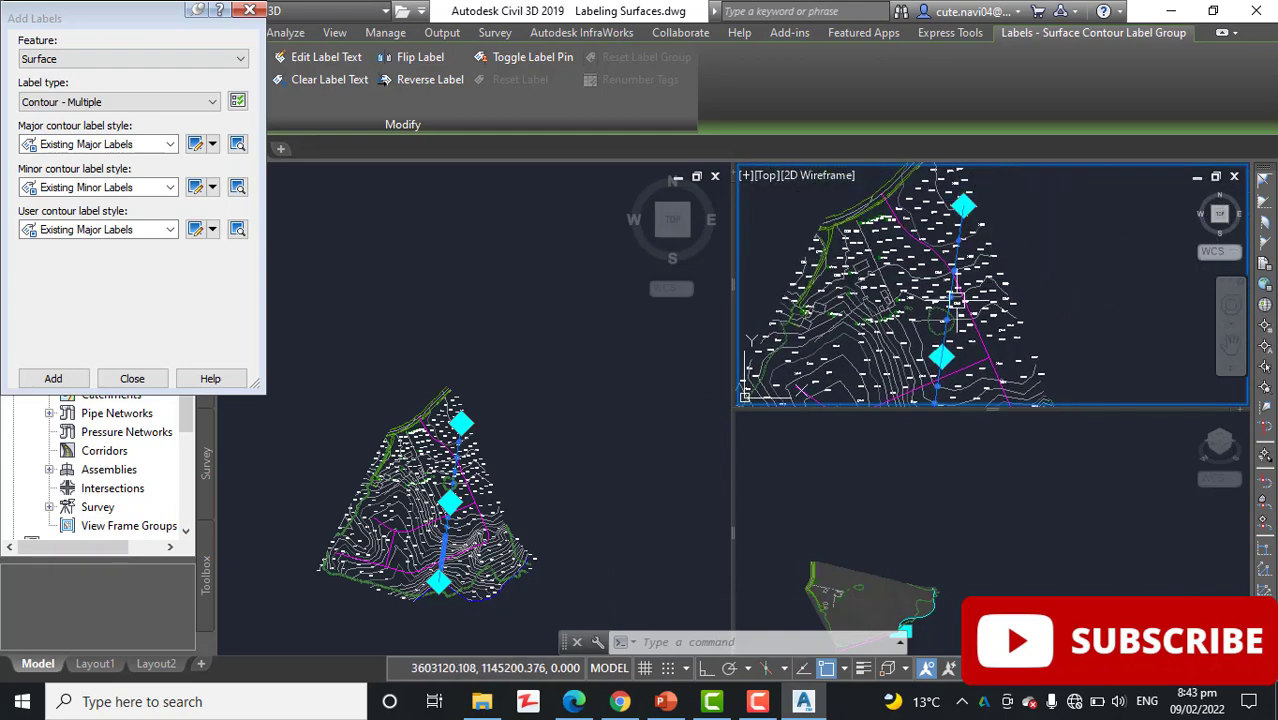
pyautogui.scroll(4, 957, 298)
pyautogui.scroll(-2, 957, 298)
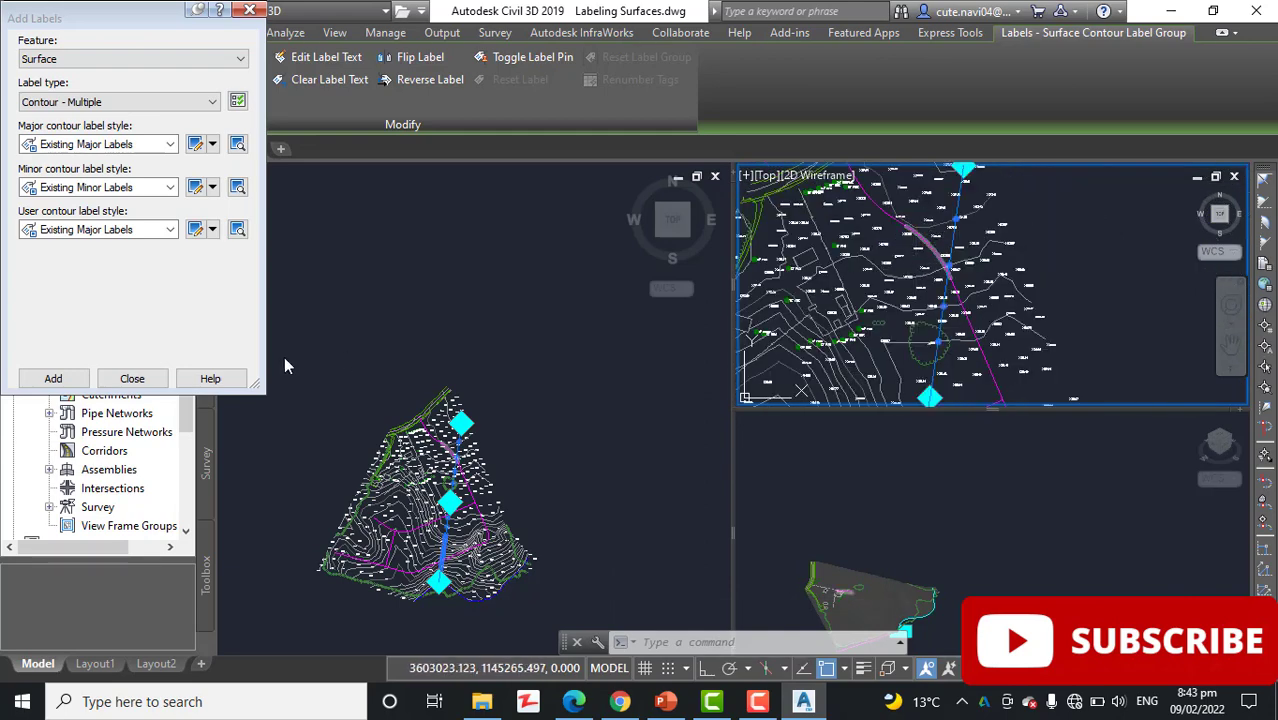
# Draw a new contour label line across the upper EG surface contours.
pyautogui.click(53, 378)
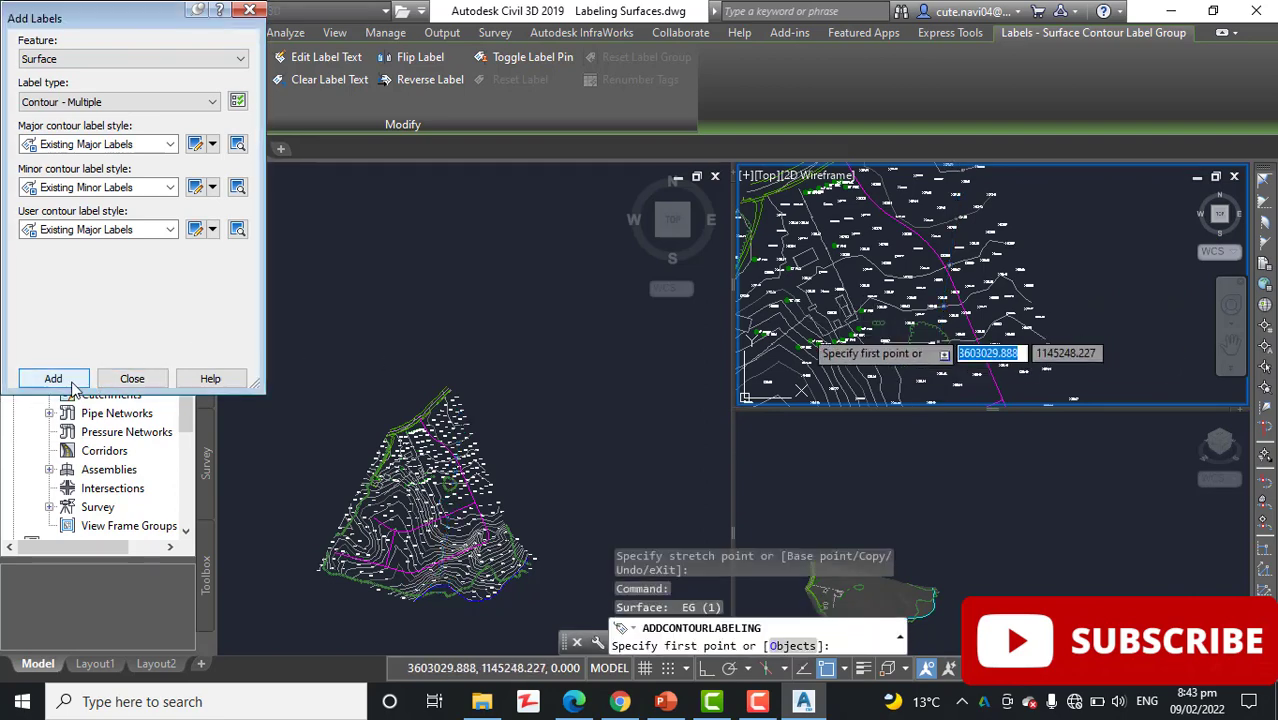
pyautogui.scroll(-3, 915, 266)
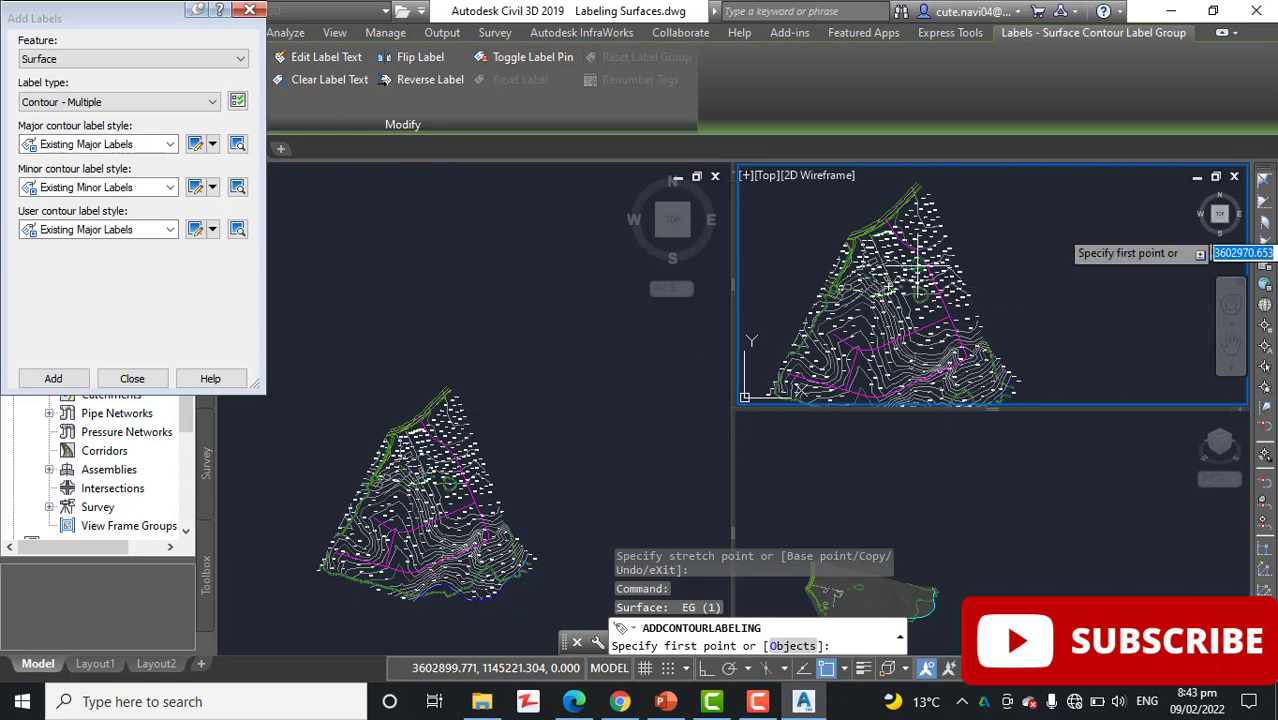
pyautogui.scroll(5, 985, 251)
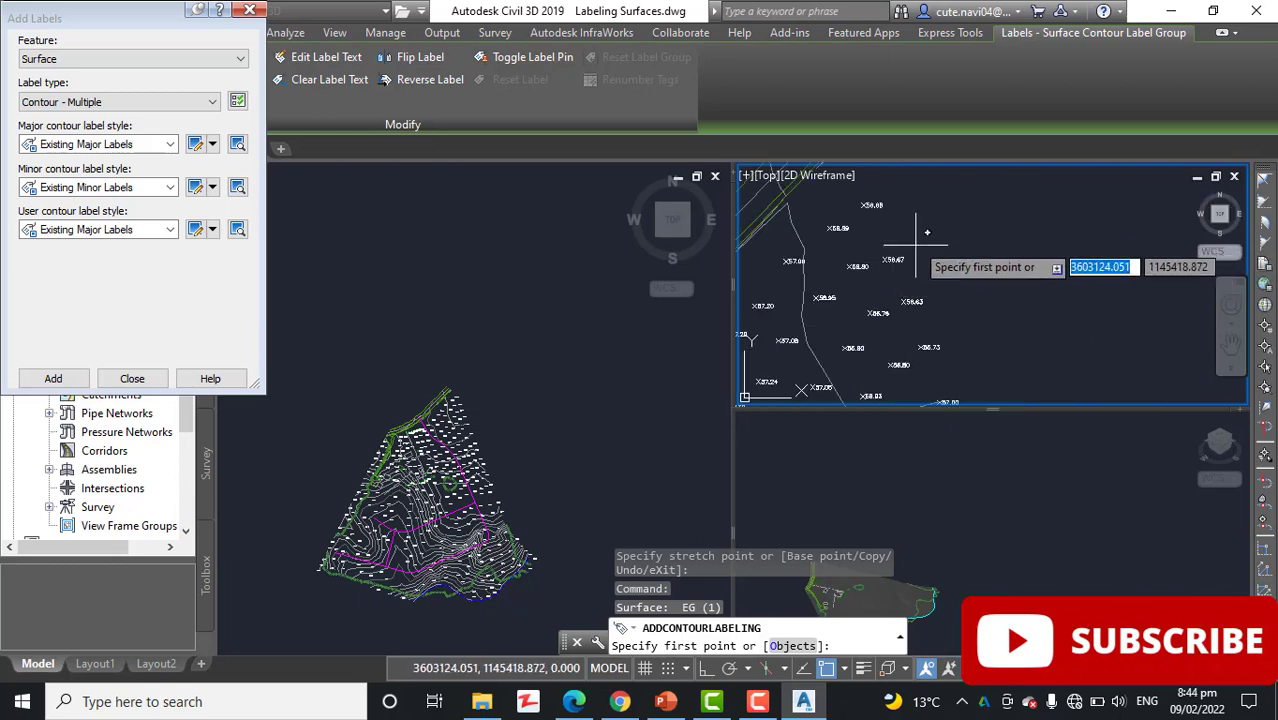
pyautogui.click(910, 240)
pyautogui.scroll(-3, 807, 314)
pyautogui.moveTo(807, 314); pyautogui.dragTo(874, 283, button='middle')
pyautogui.scroll(2, 874, 283)
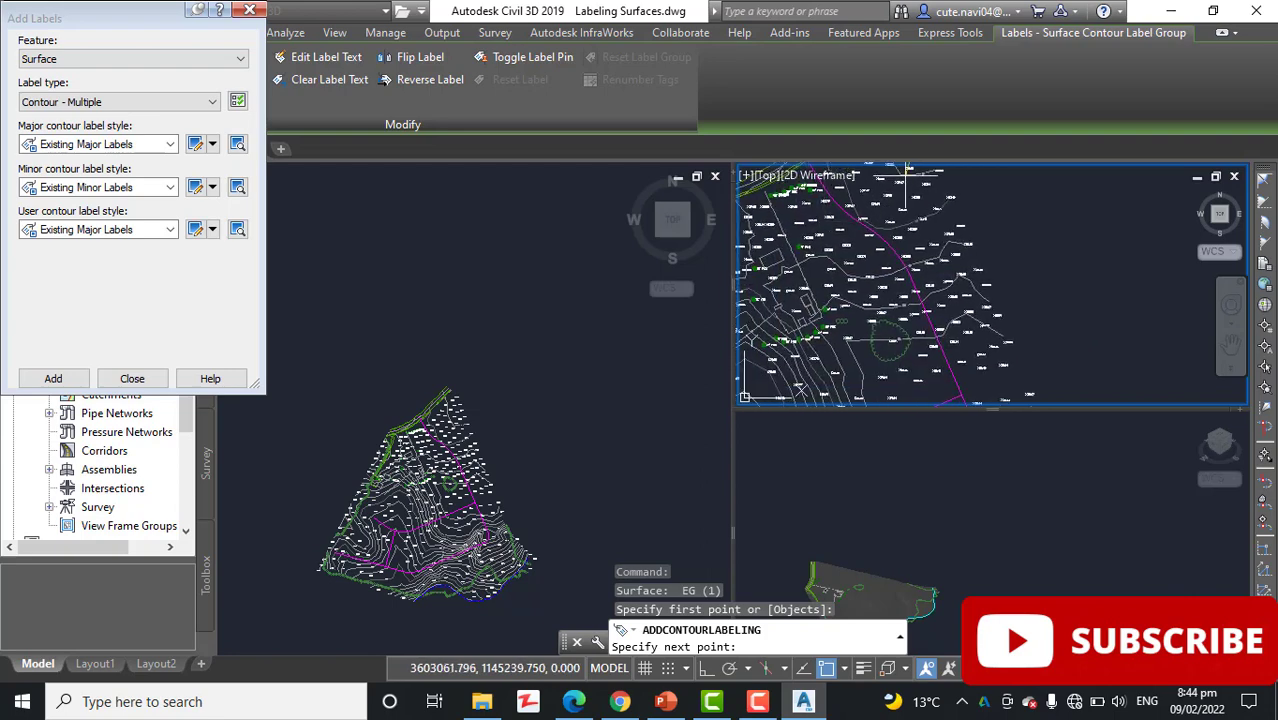
pyautogui.scroll(3, 865, 272)
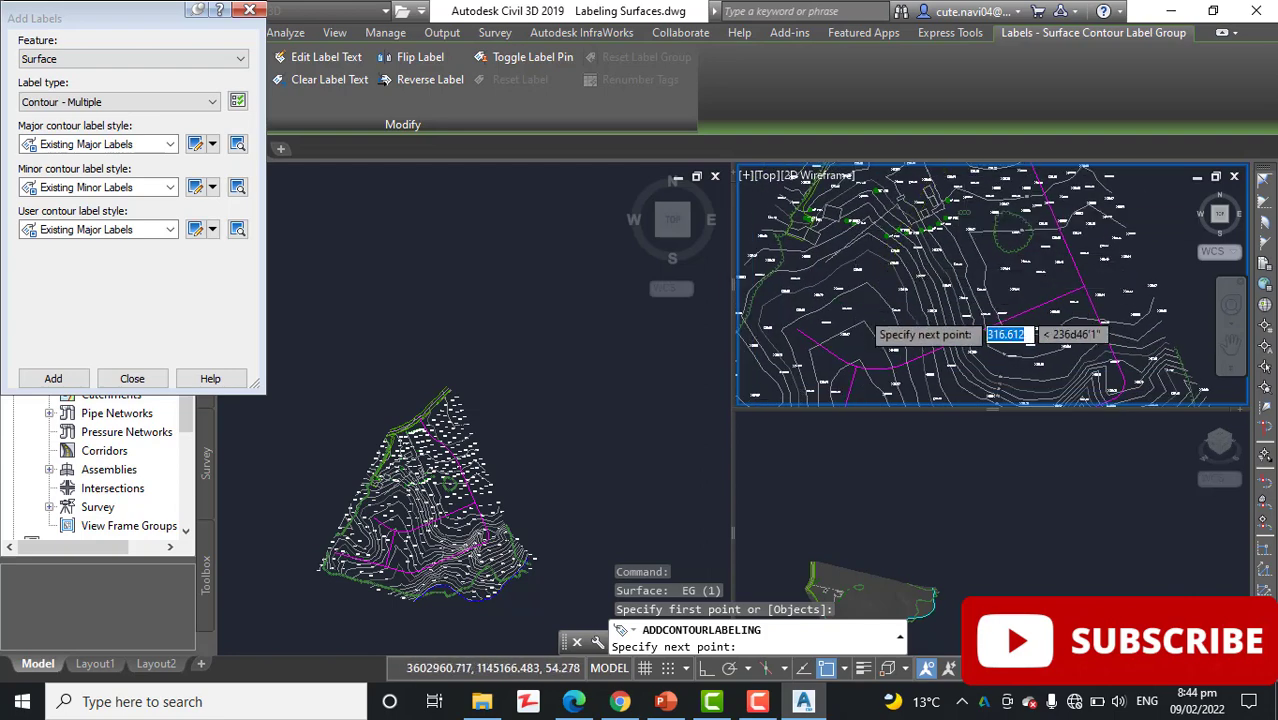
pyautogui.scroll(2, 862, 282)
pyautogui.click(900, 285)
pyautogui.scroll(-1, 900, 300)
pyautogui.press('Escape')
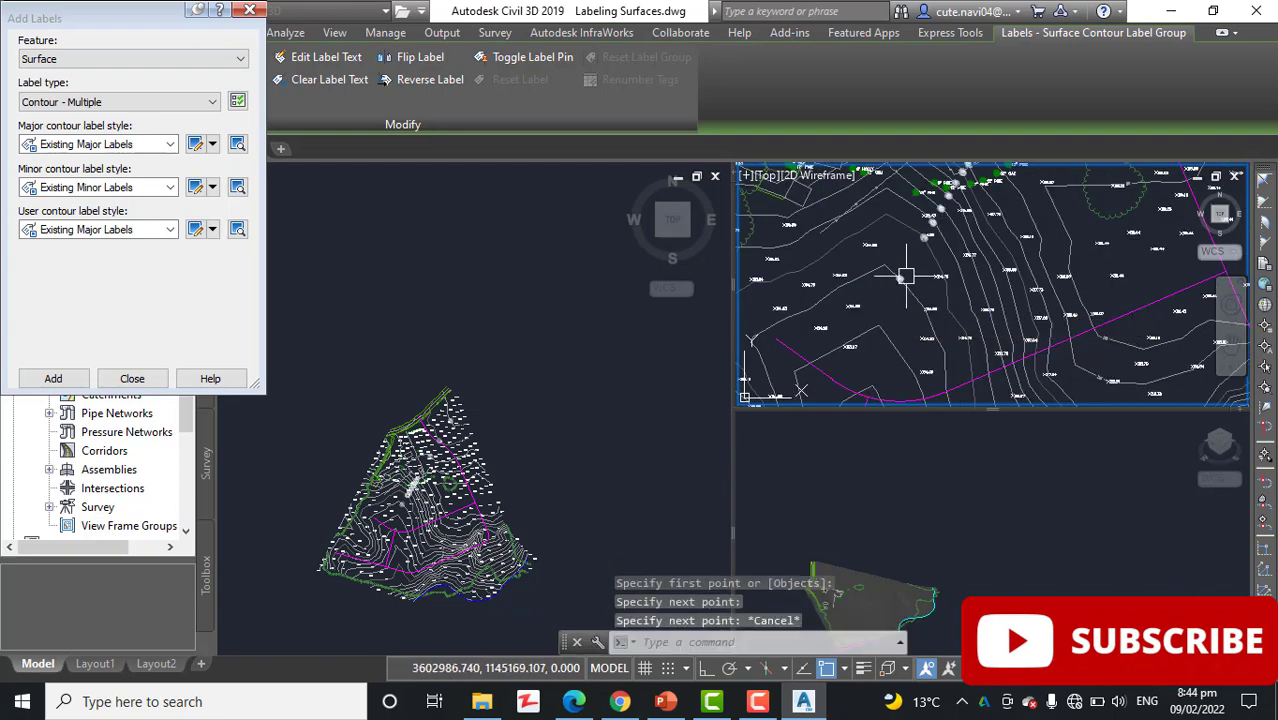
# Select the newly added label line to check it, then deselect it.
pyautogui.scroll(4, 893, 285)
pyautogui.click(882, 303)
pyautogui.scroll(-6, 882, 303)
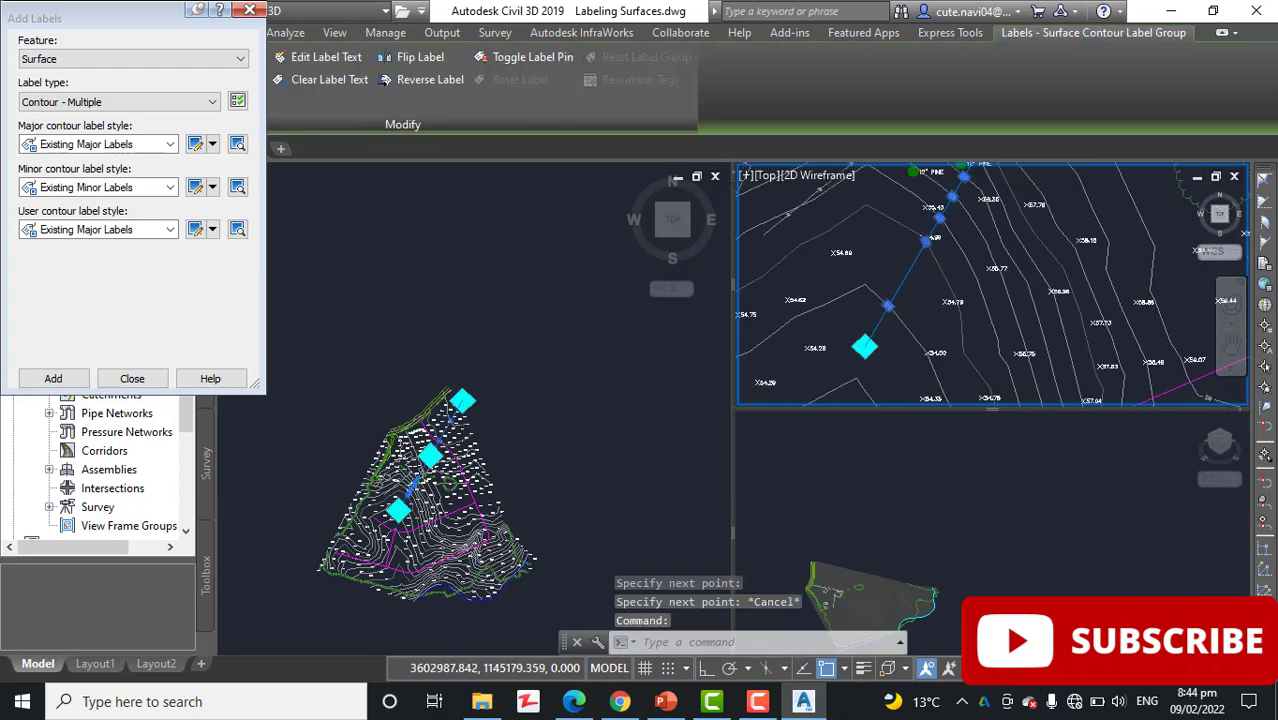
pyautogui.scroll(7, 958, 264)
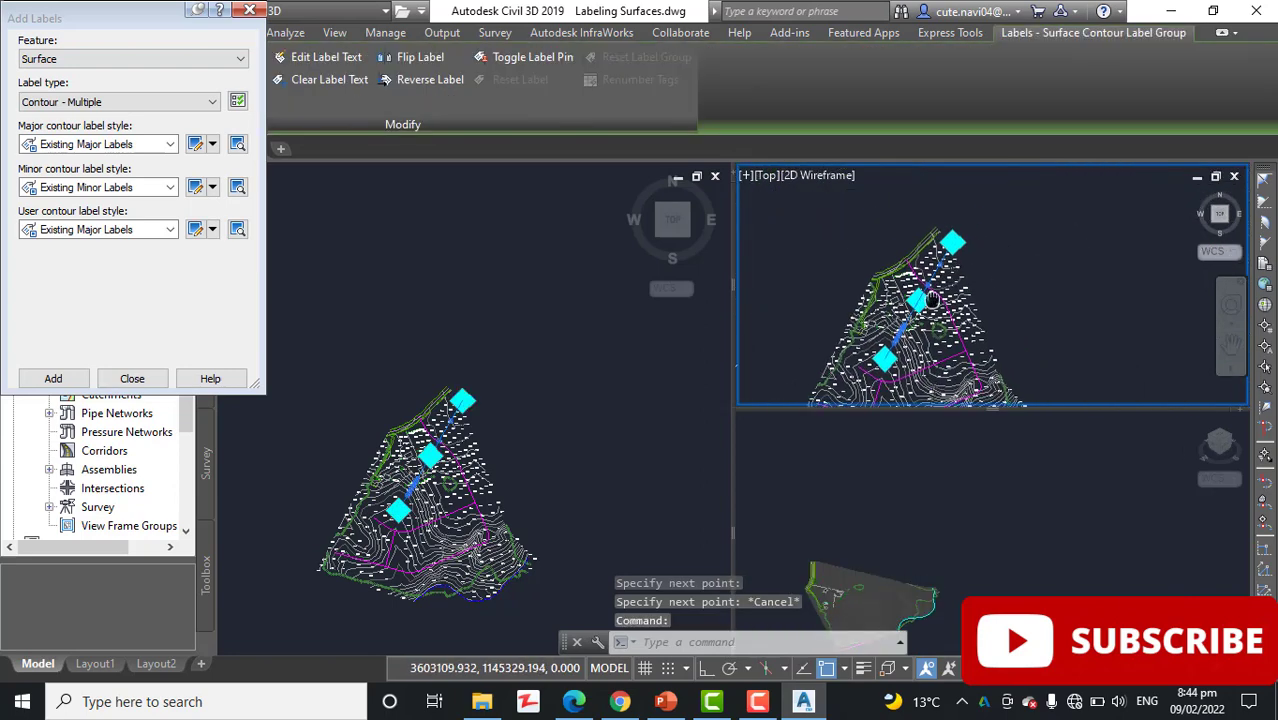
pyautogui.press('Escape')
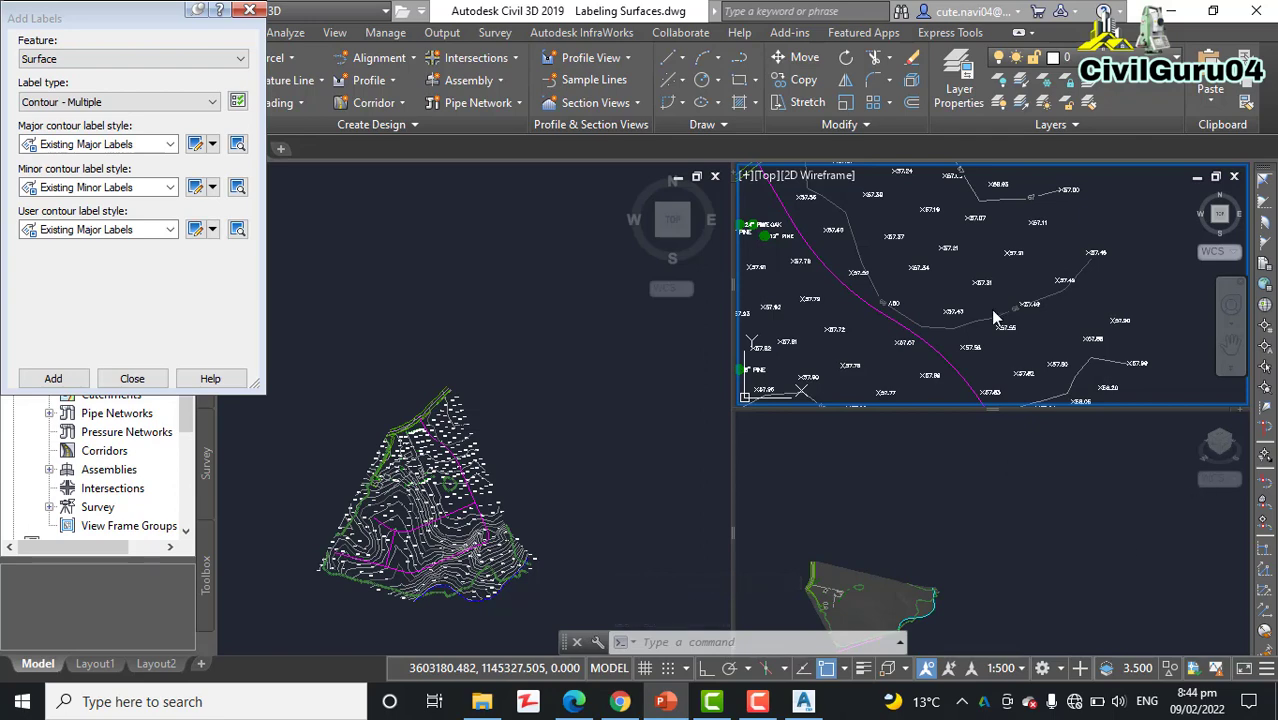
# Review the labelled contours up to the surface peak and close the Add Labels dialog.
pyautogui.scroll(-5, 985, 322)
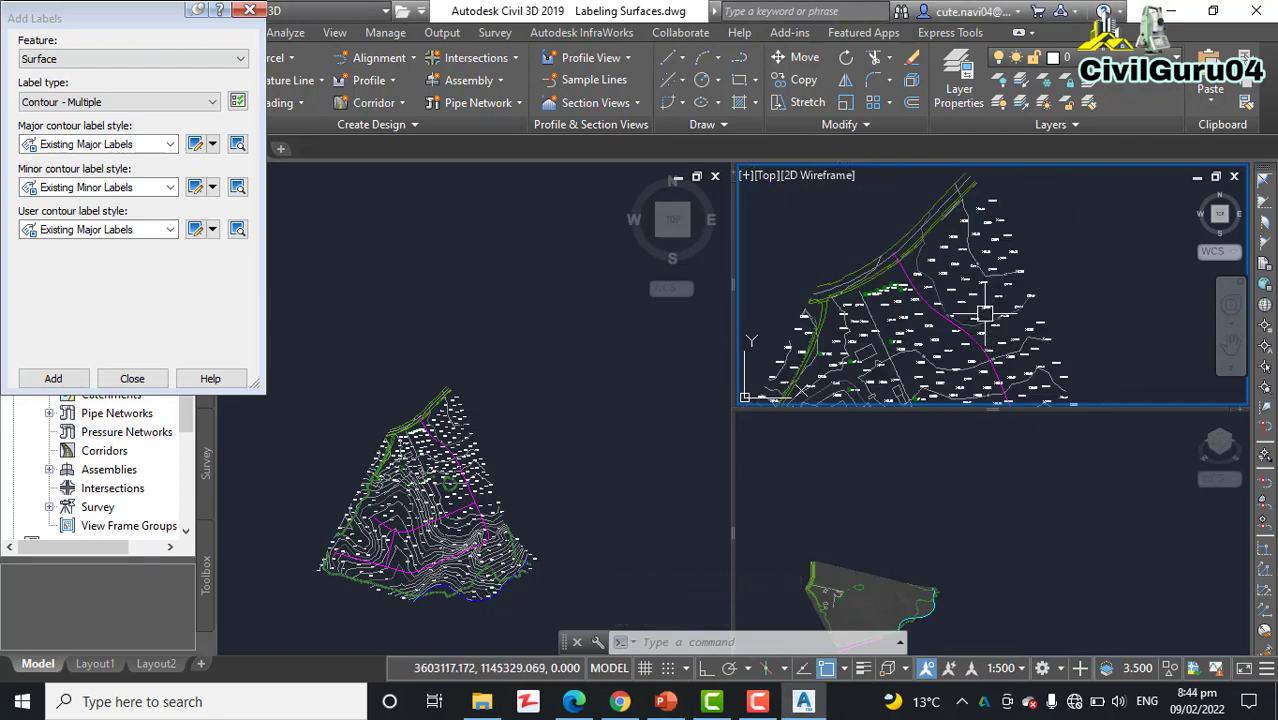
pyautogui.moveTo(985, 320); pyautogui.dragTo(963, 230, button='middle')
pyautogui.scroll(4, 960, 240)
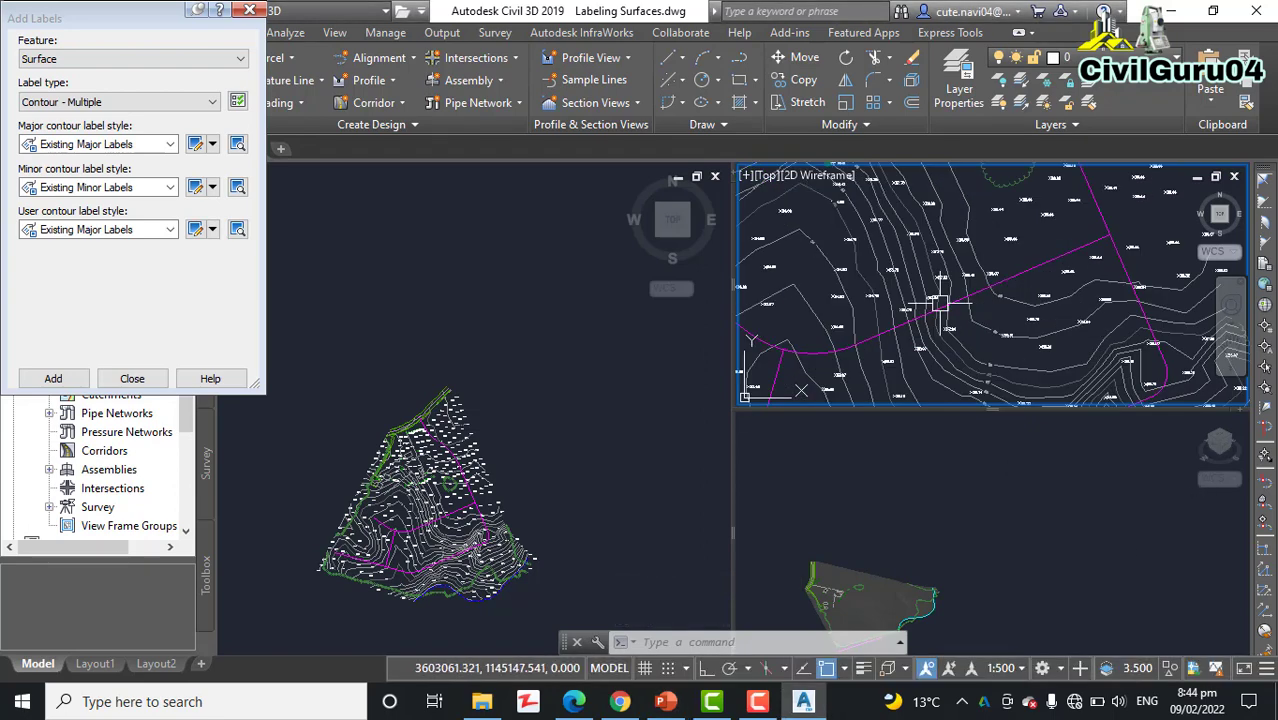
pyautogui.scroll(-6, 950, 276)
pyautogui.moveTo(958, 308); pyautogui.dragTo(950, 290, button='middle')
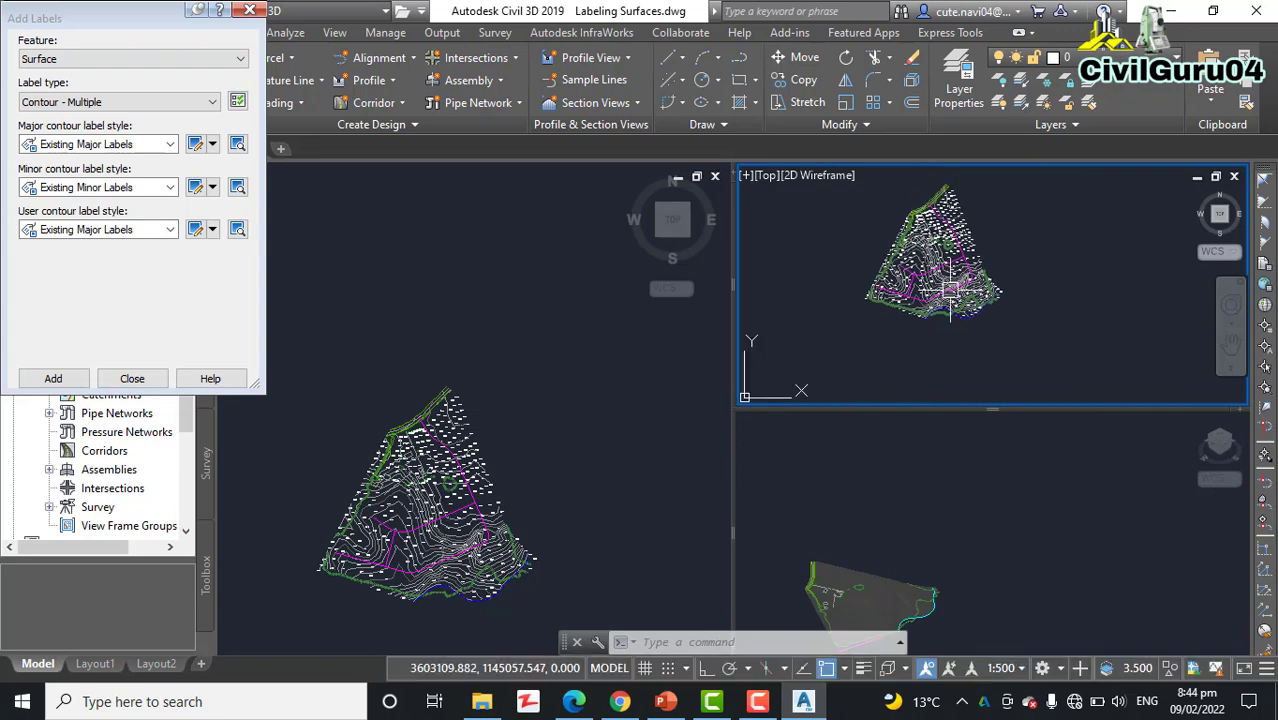
pyautogui.scroll(4, 966, 285)
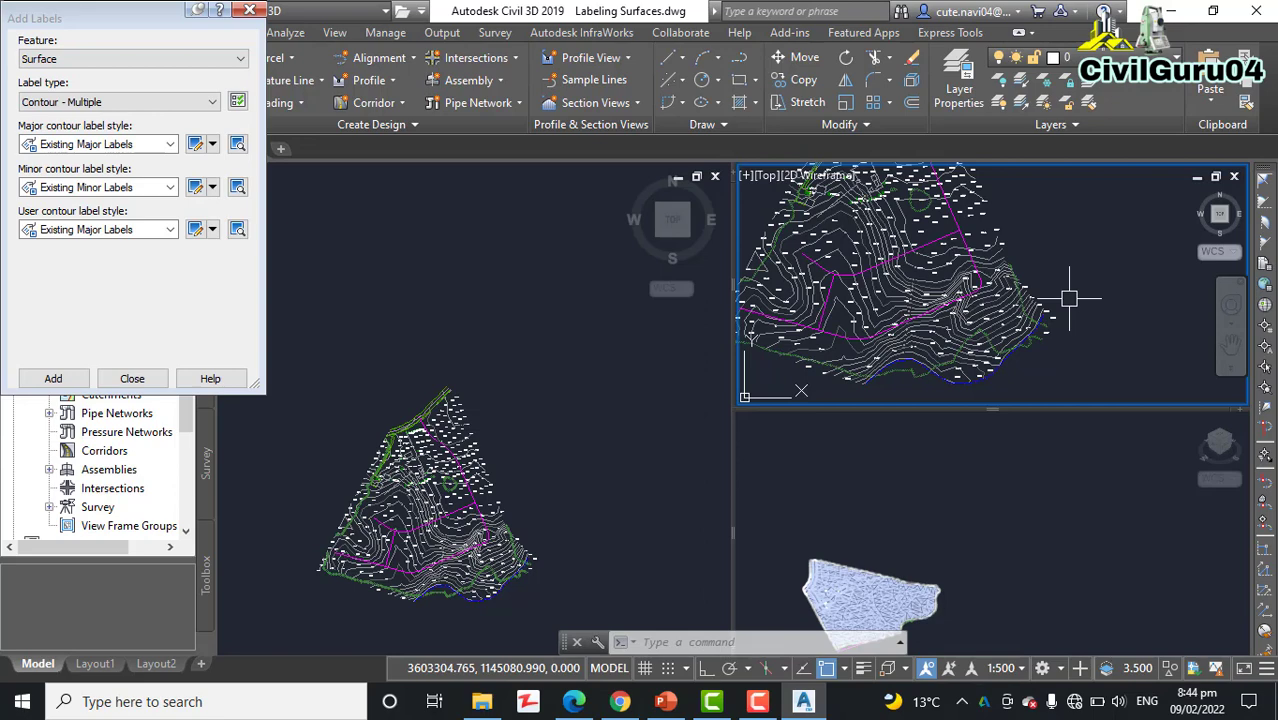
pyautogui.moveTo(1069, 297); pyautogui.dragTo(1060, 392, button='middle')
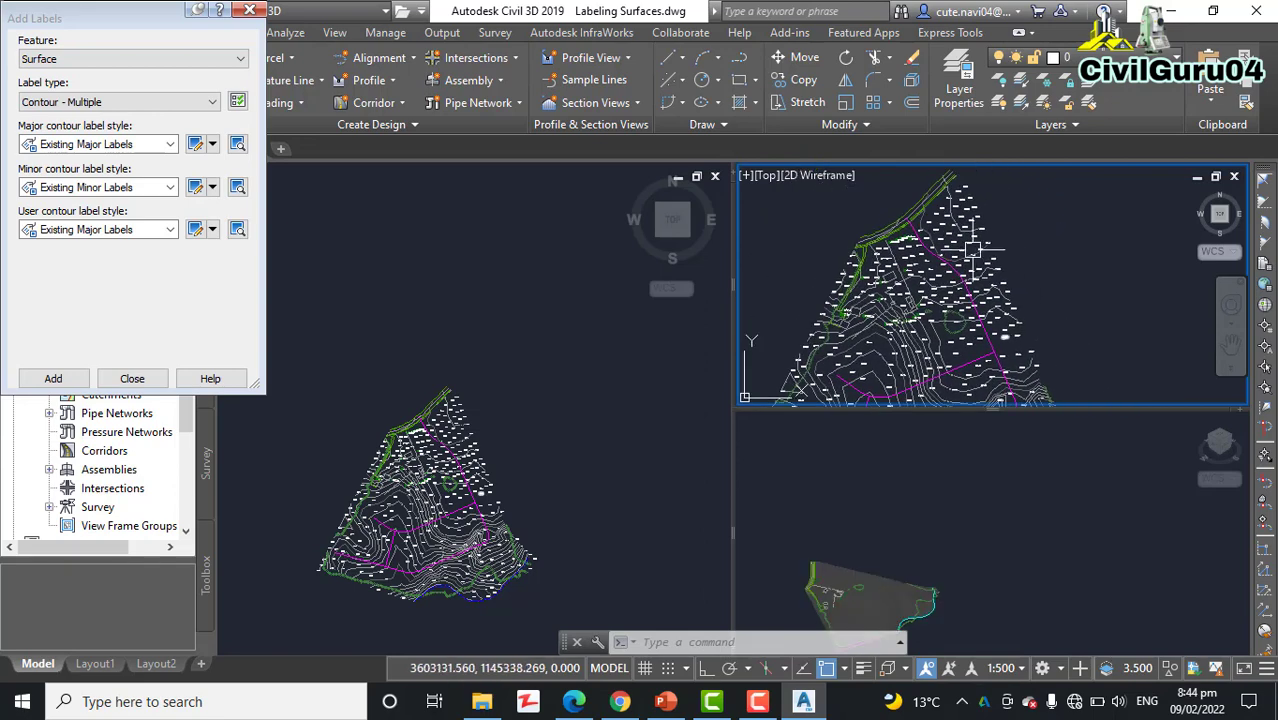
pyautogui.scroll(5, 972, 250)
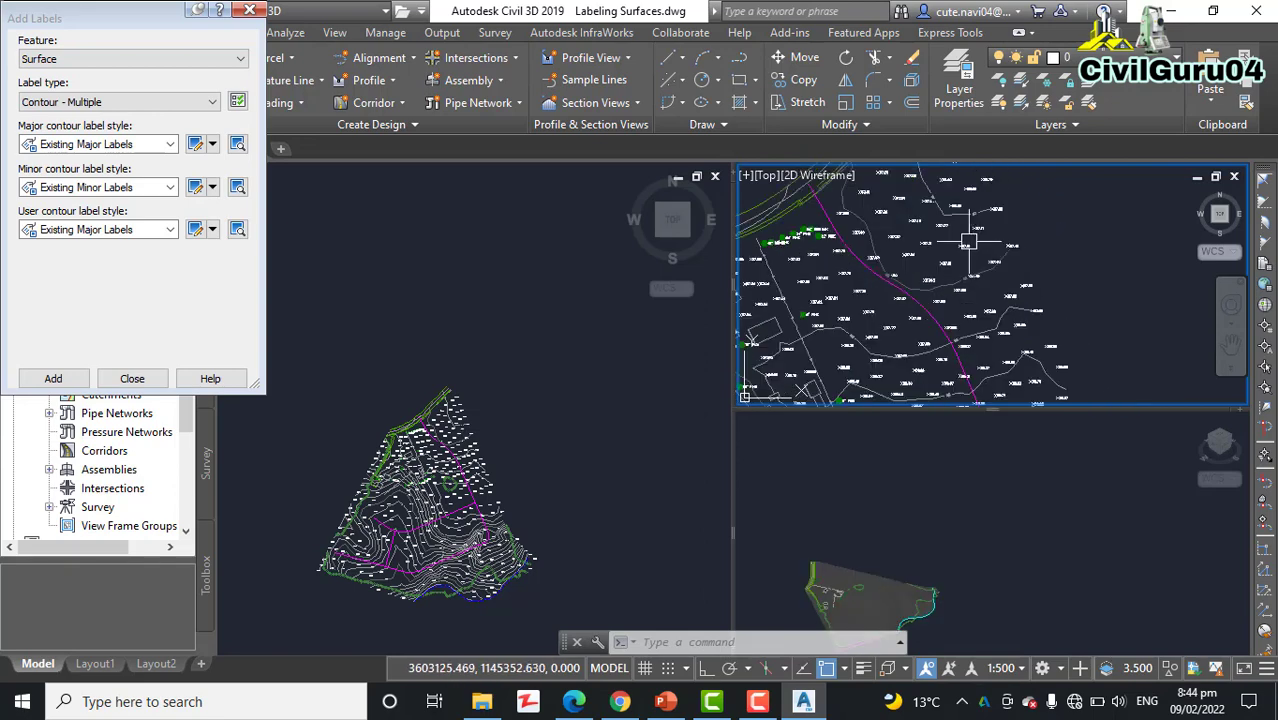
pyautogui.click(249, 10)
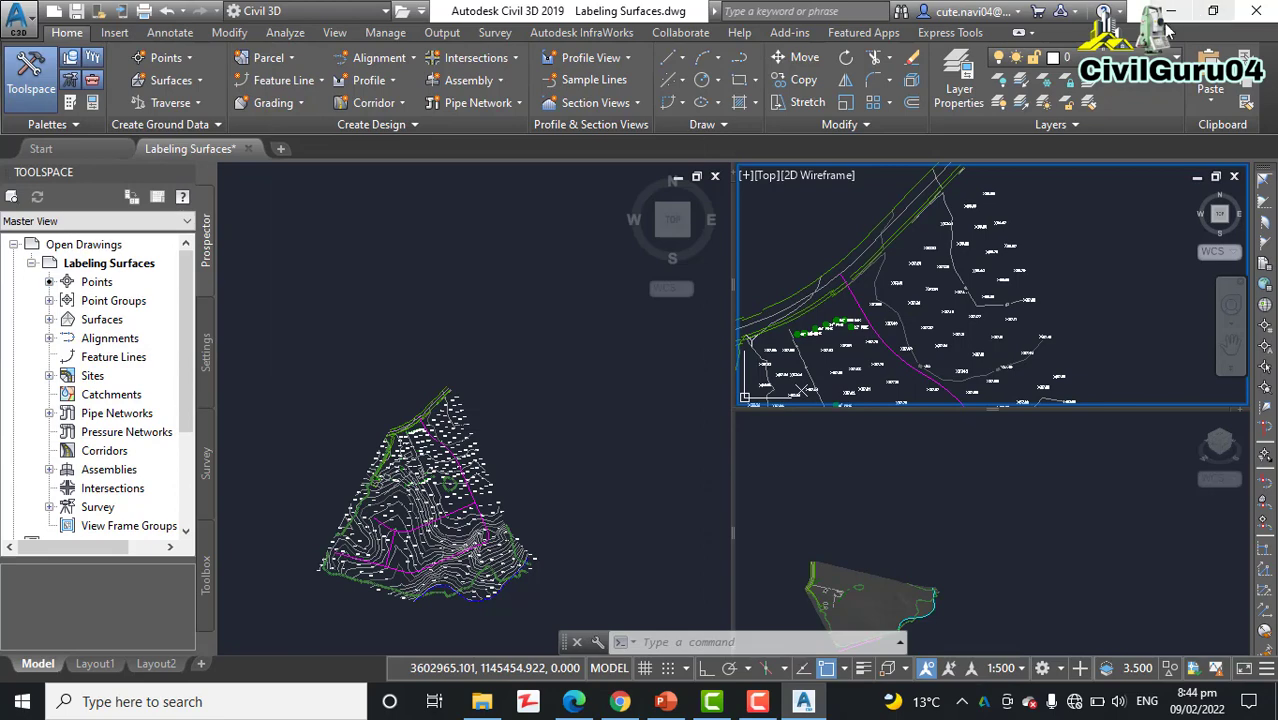
# Switch to Chrome and show the CivilGuru04 YouTube channel home page.
pyautogui.click(630, 703)
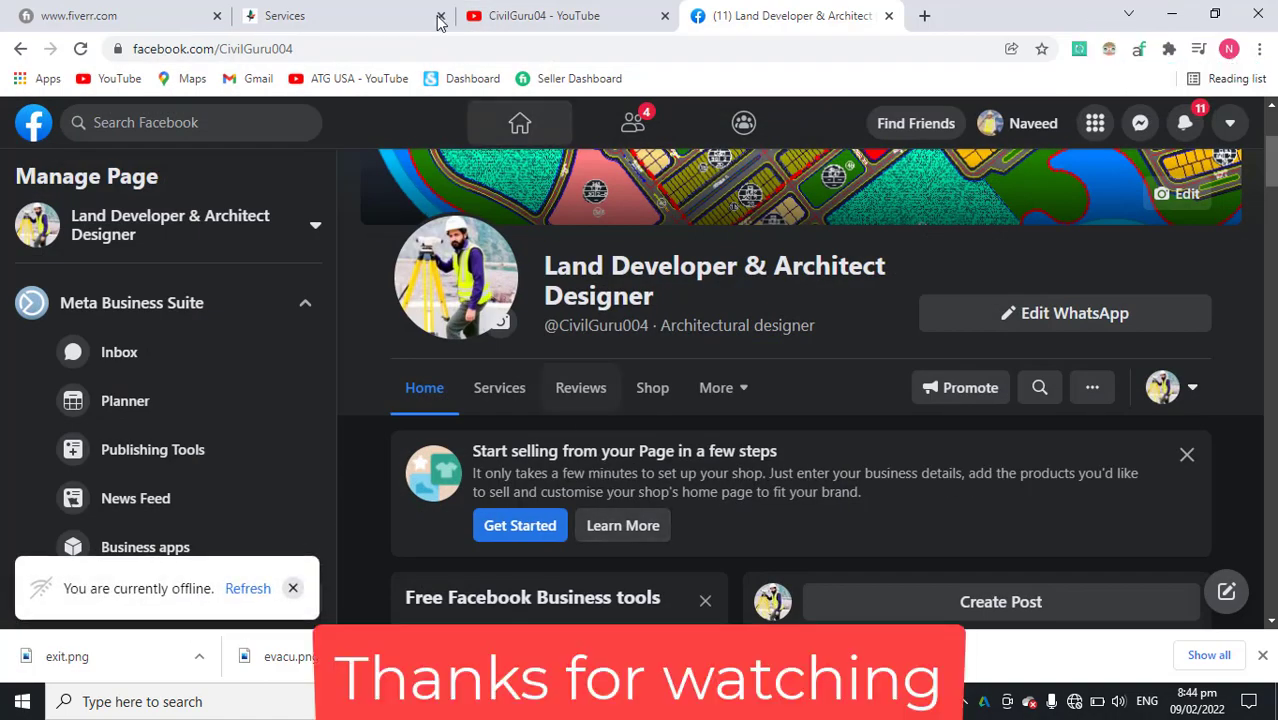
pyautogui.click(542, 15)
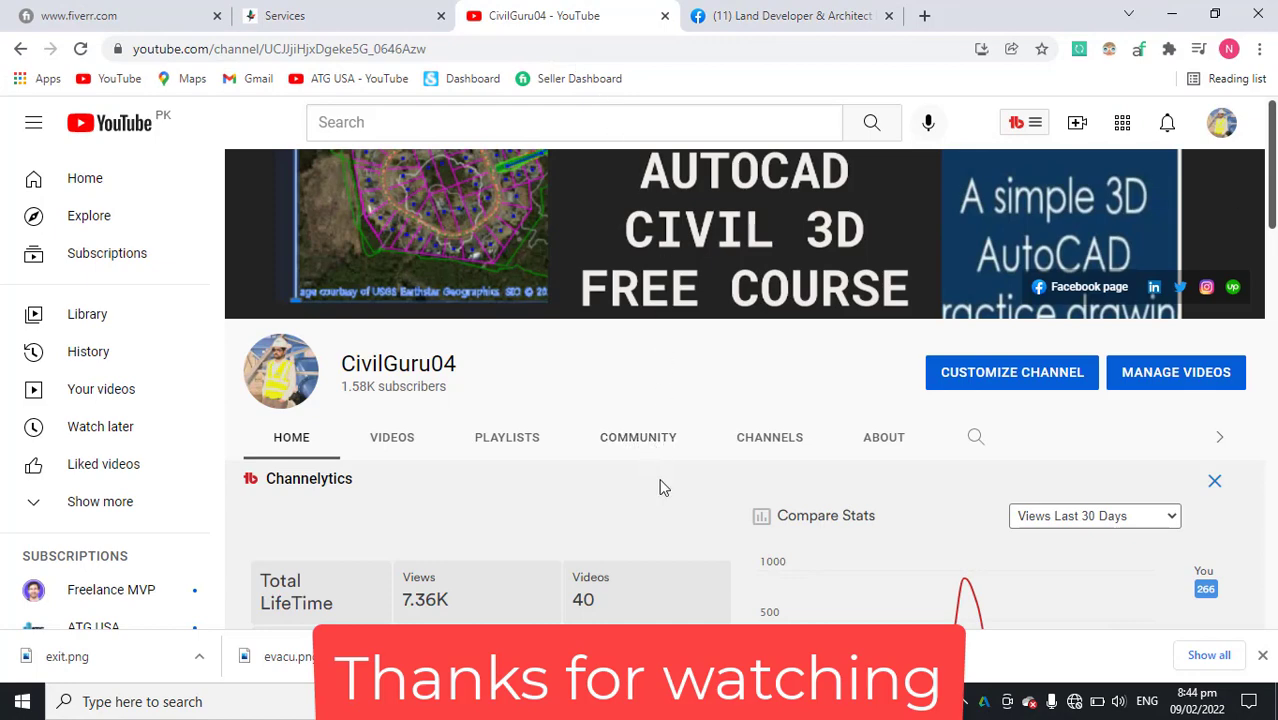